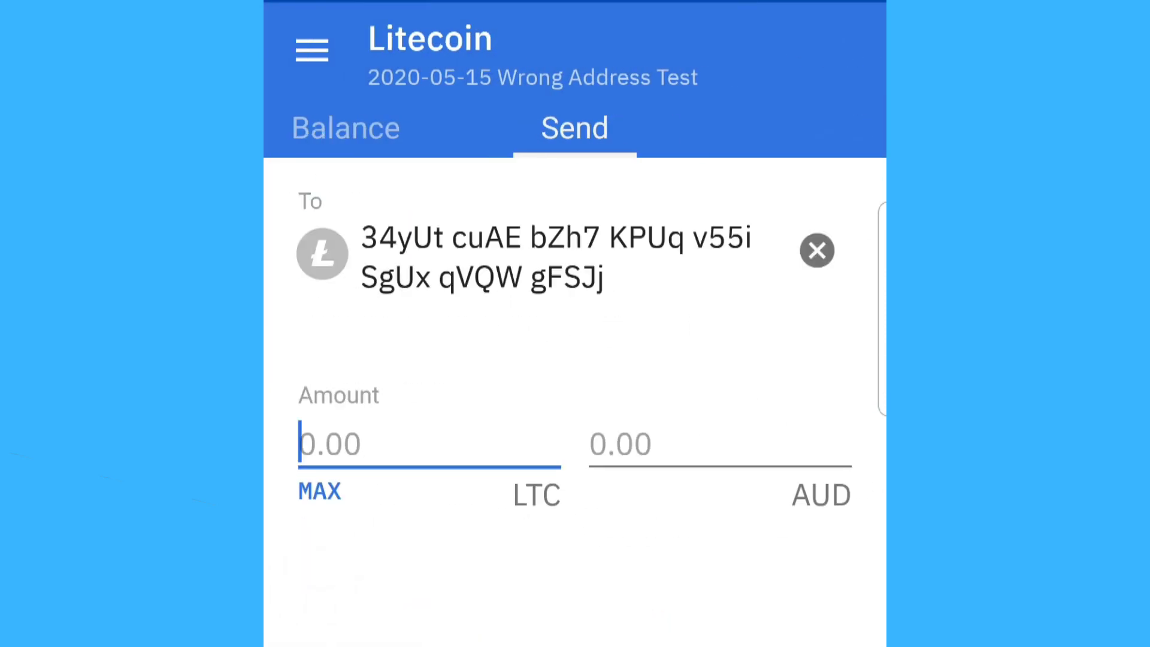
- Enter a 0.1 AUD amount, then copy the Bitcoin wallet's receive address
click(719, 445)
text(.1)
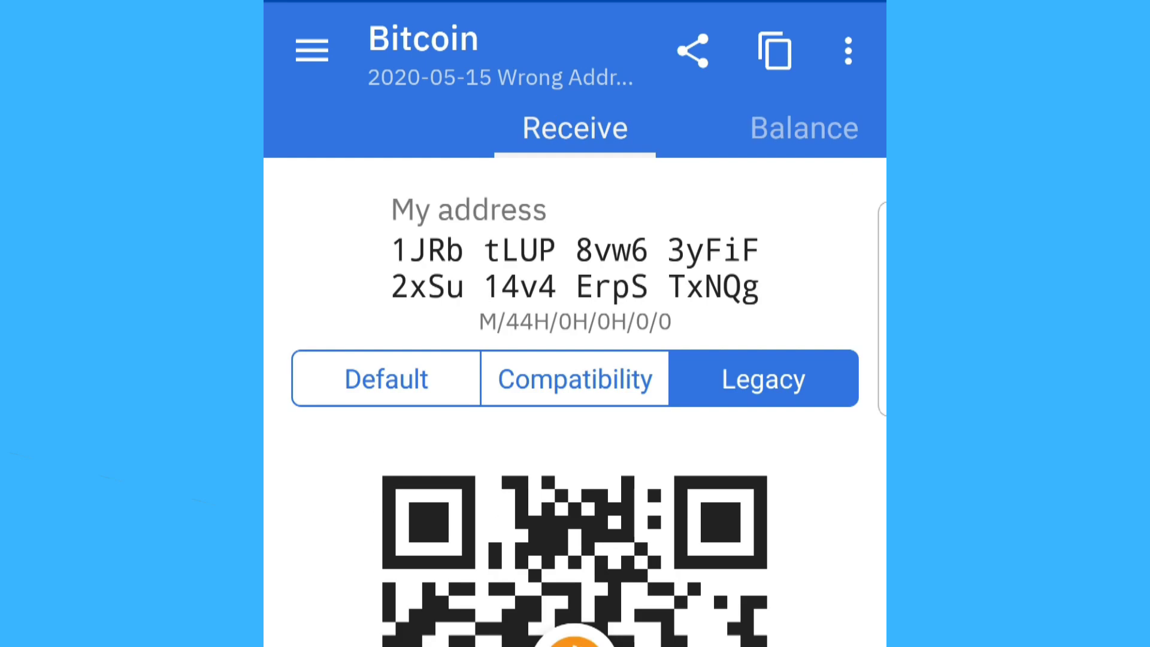
click(774, 51)
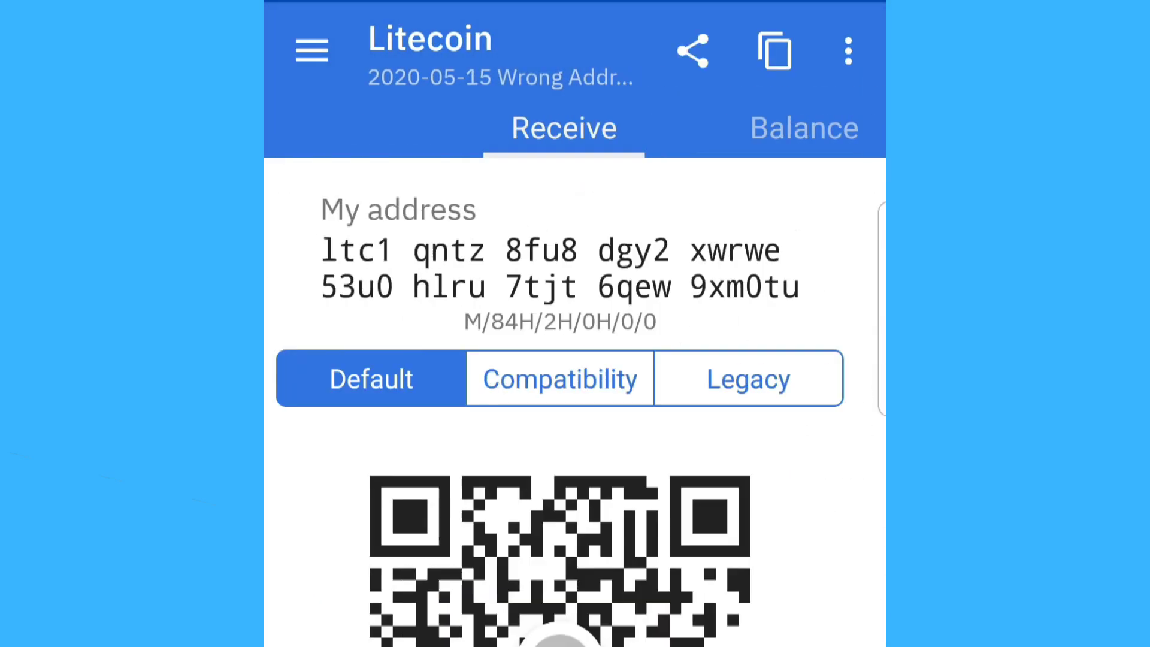
- Copy the Litecoin compatibility address and convert it in the browser's P2SH converter
click(559, 377)
click(773, 50)
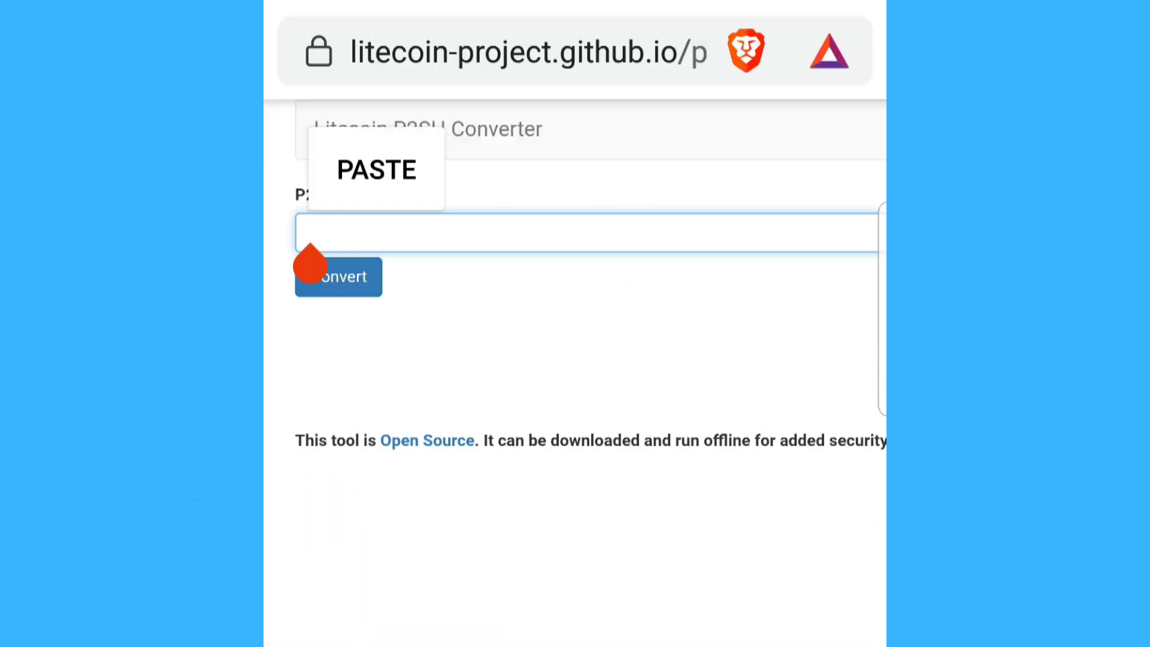
click(378, 170)
click(339, 277)
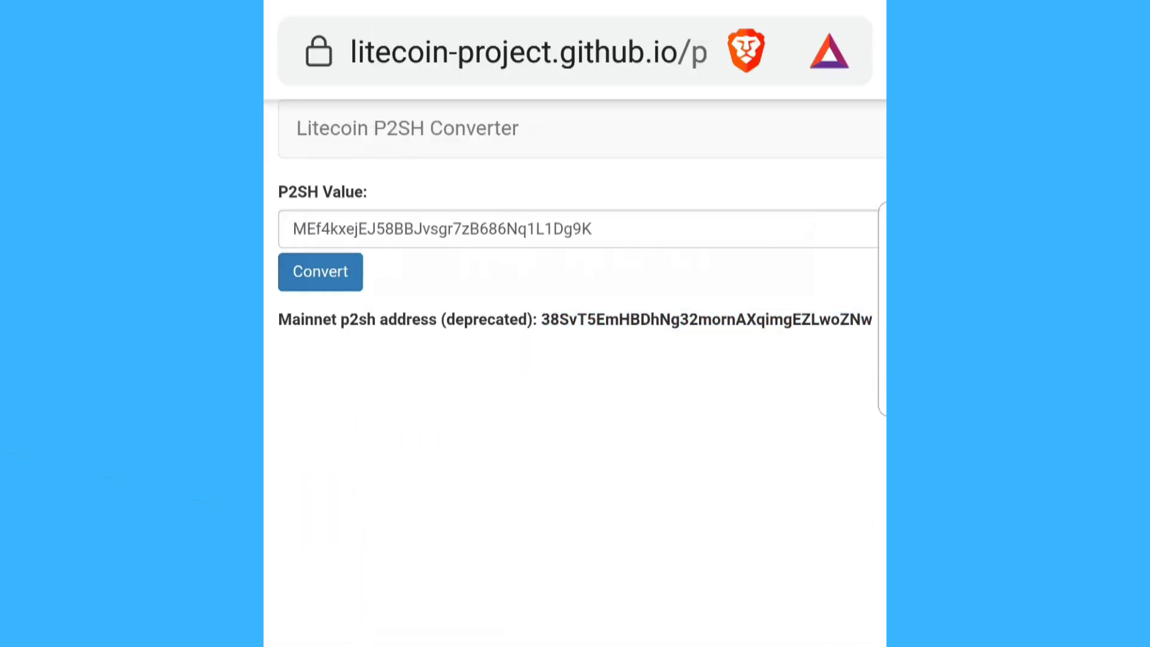
- Back in Coinomi, send 0.20 AUD from the Bitcoin wallet
click(411, 257)
click(374, 402)
click(824, 128)
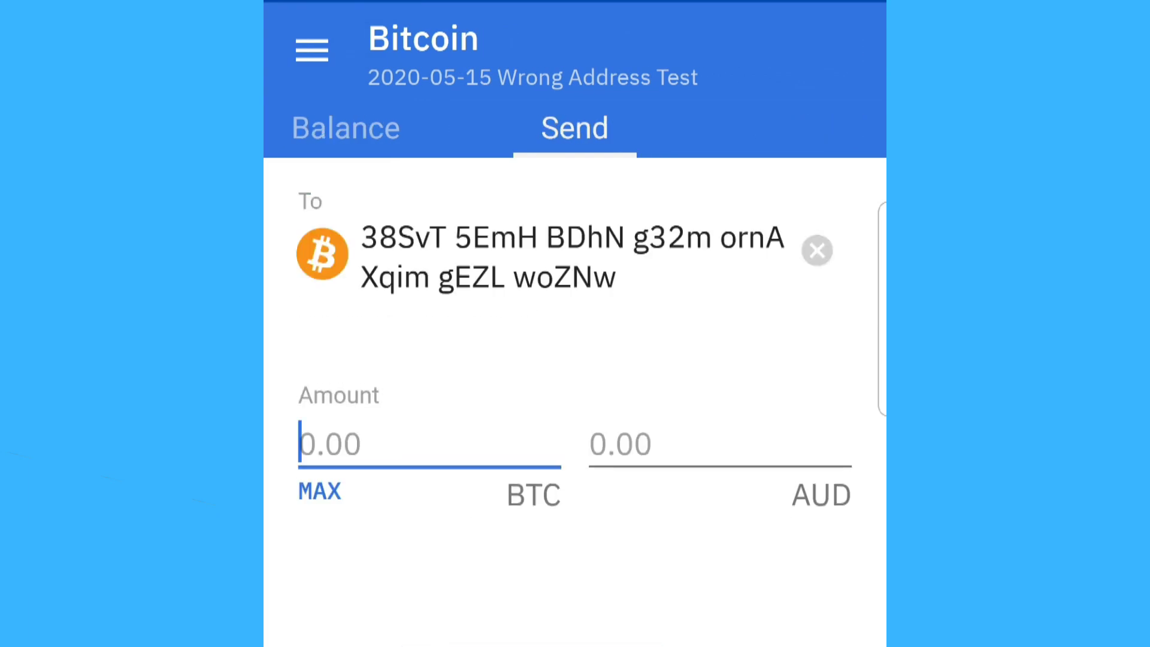
click(719, 443)
text(.20)
click(750, 629)
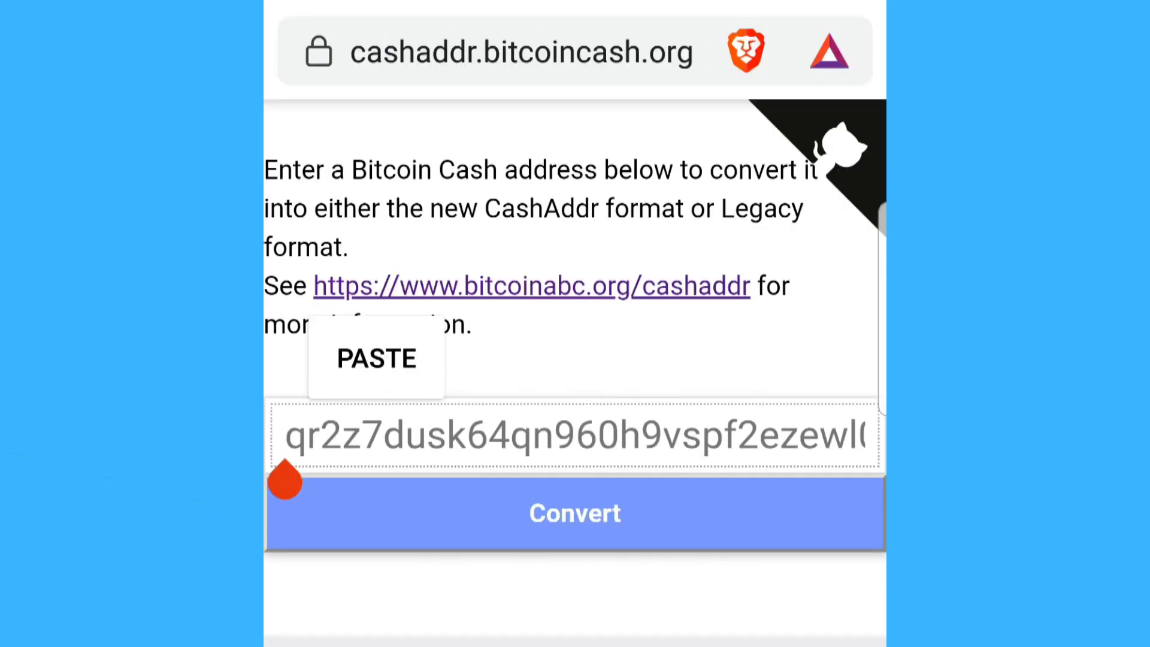
- Convert the BitcoinCash address to Legacy and paste it as the Bitcoin send recipient
click(377, 357)
click(575, 511)
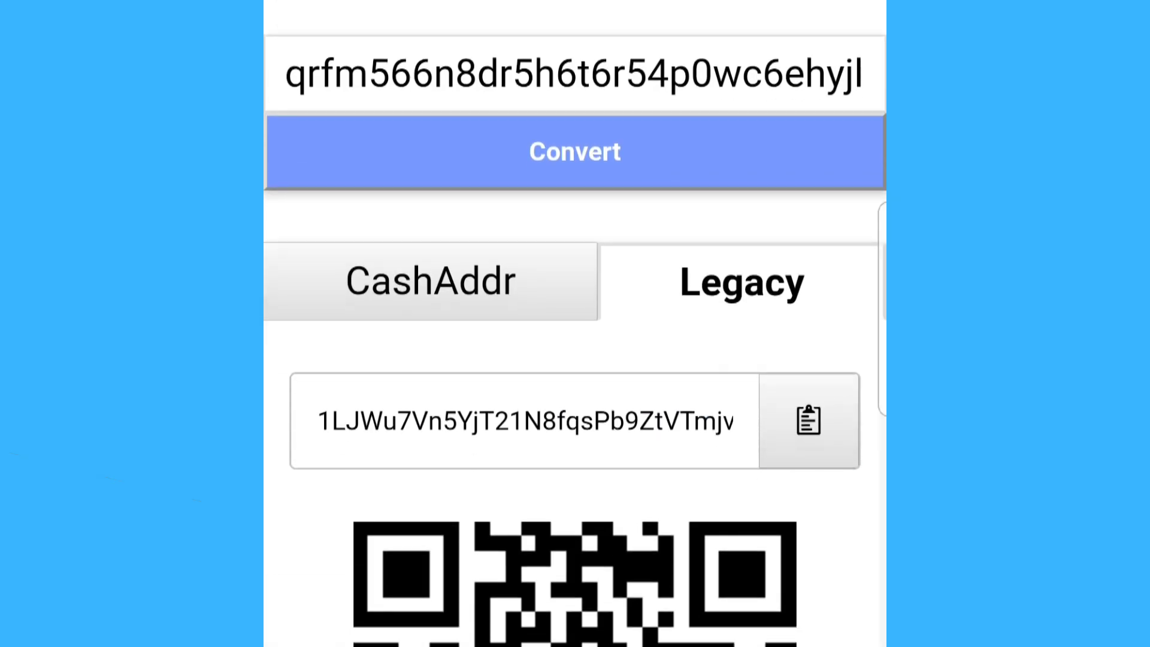
click(809, 421)
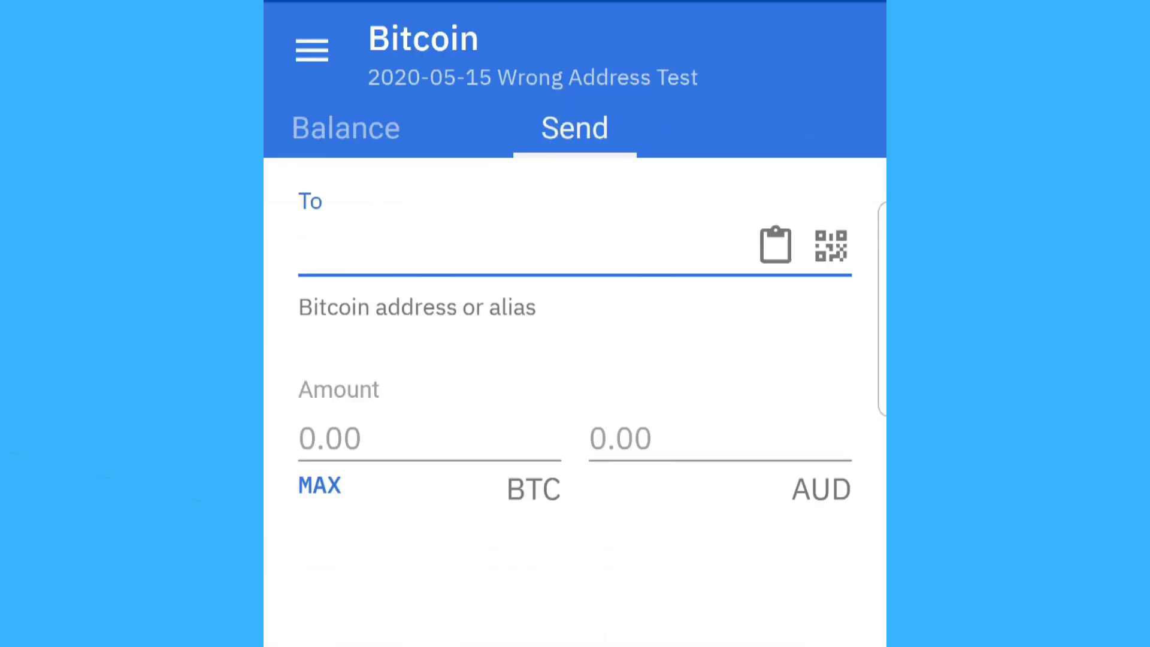
click(773, 244)
click(719, 443)
- Enter 0.20 AUD and continue to send the Bitcoin to the legacy BitcoinCash address
text(.)
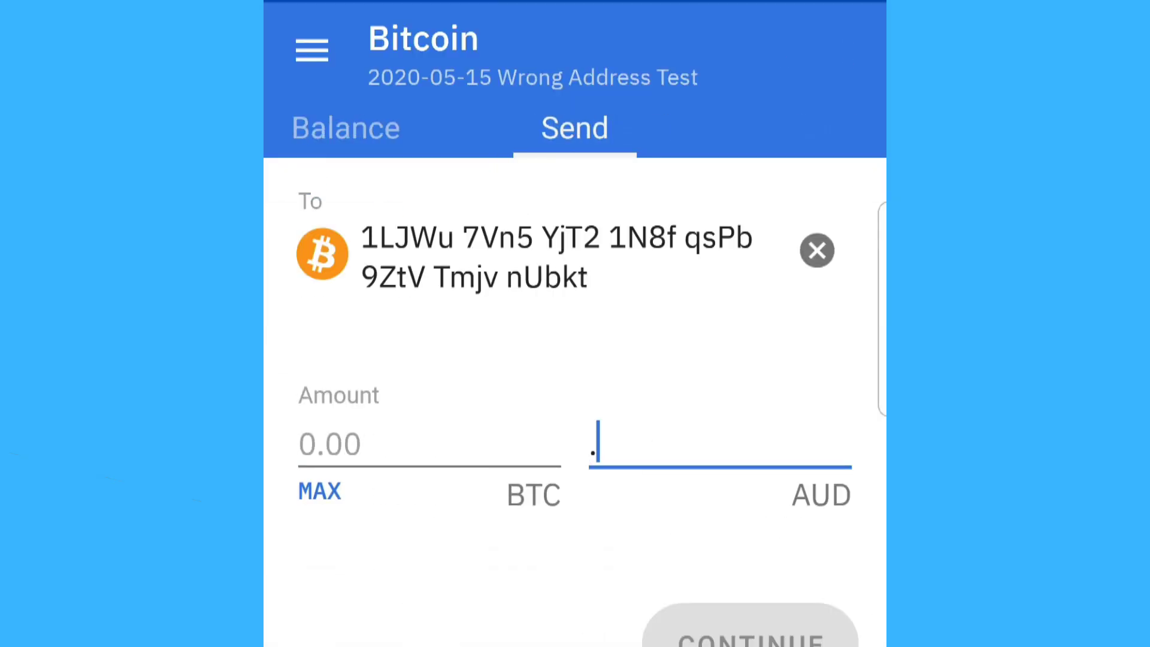
text(20)
click(750, 629)
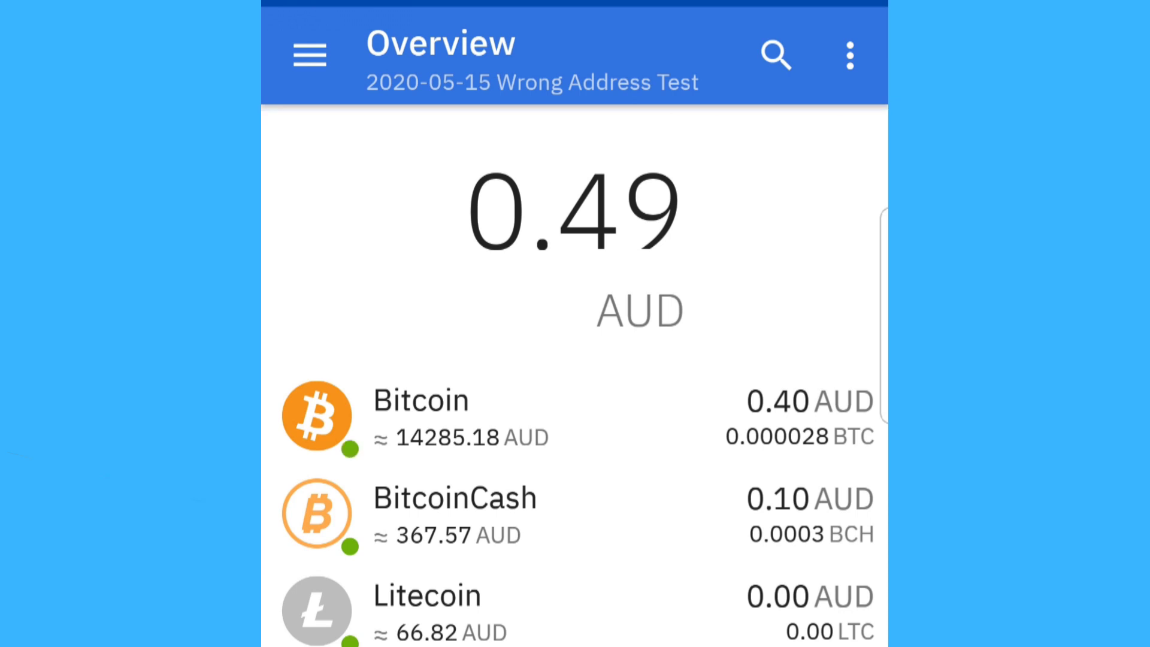
- Read the BitcoinCash receive path M/44H/145H/0H/0/2, then return to the overview
click(455, 514)
click(343, 133)
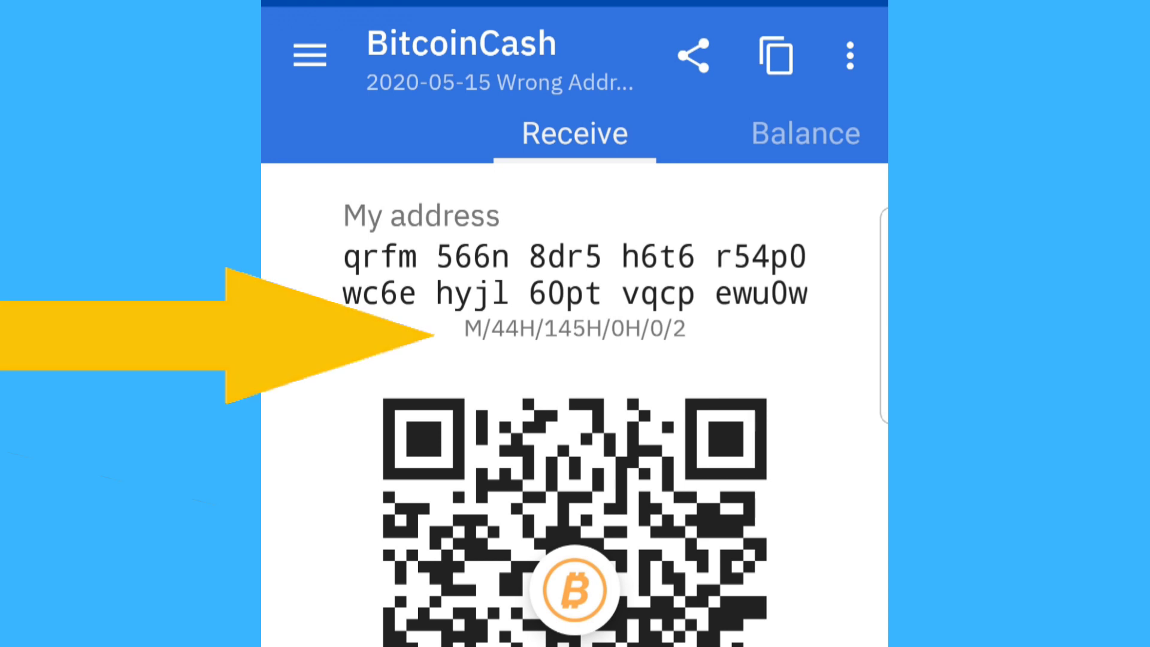
key(Escape)
- Add a Bitcoin wallet described 'Bitcoin (BCH Path)' with derivation path M/44H/145H/0H
click(811, 598)
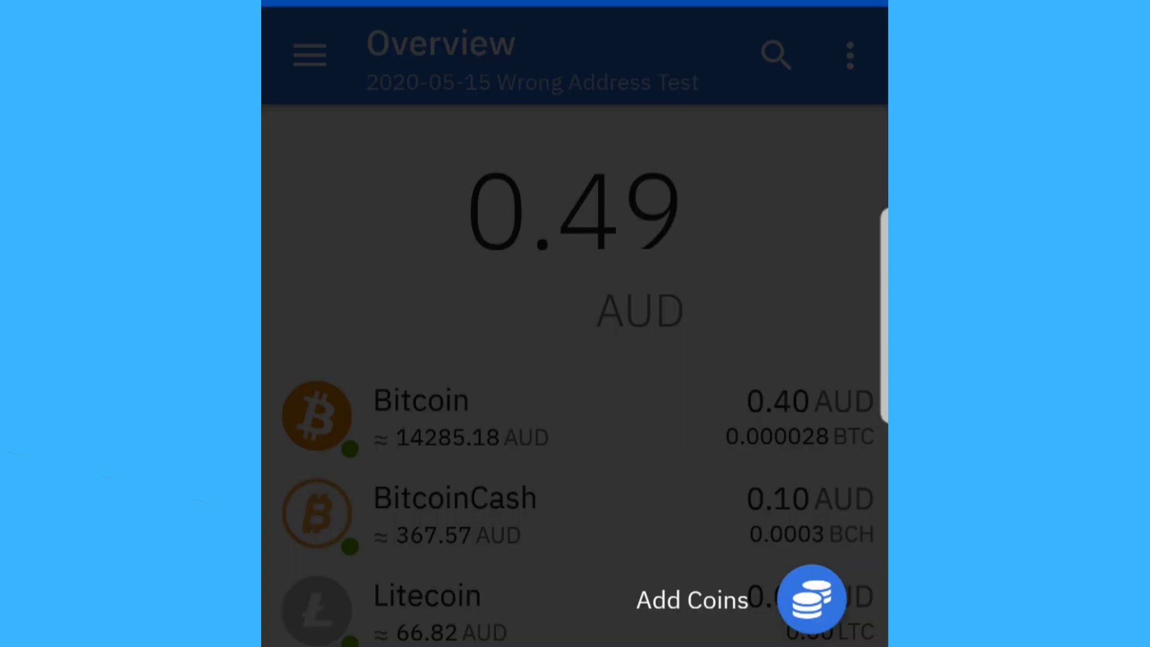
click(812, 597)
click(456, 177)
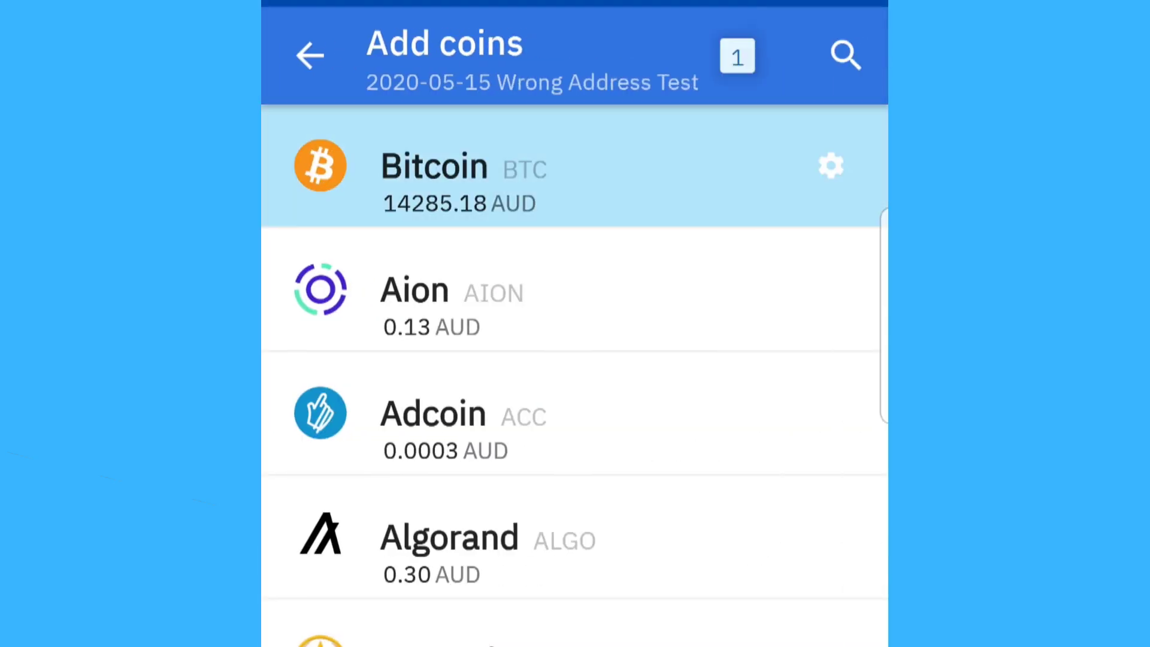
click(831, 165)
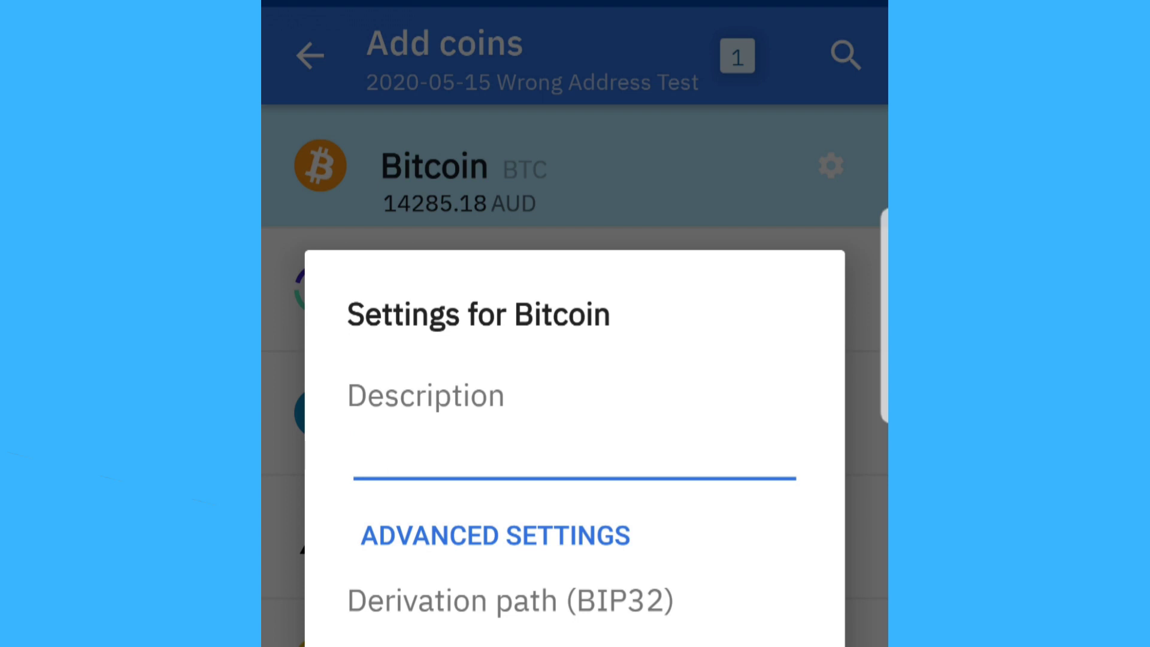
click(360, 640)
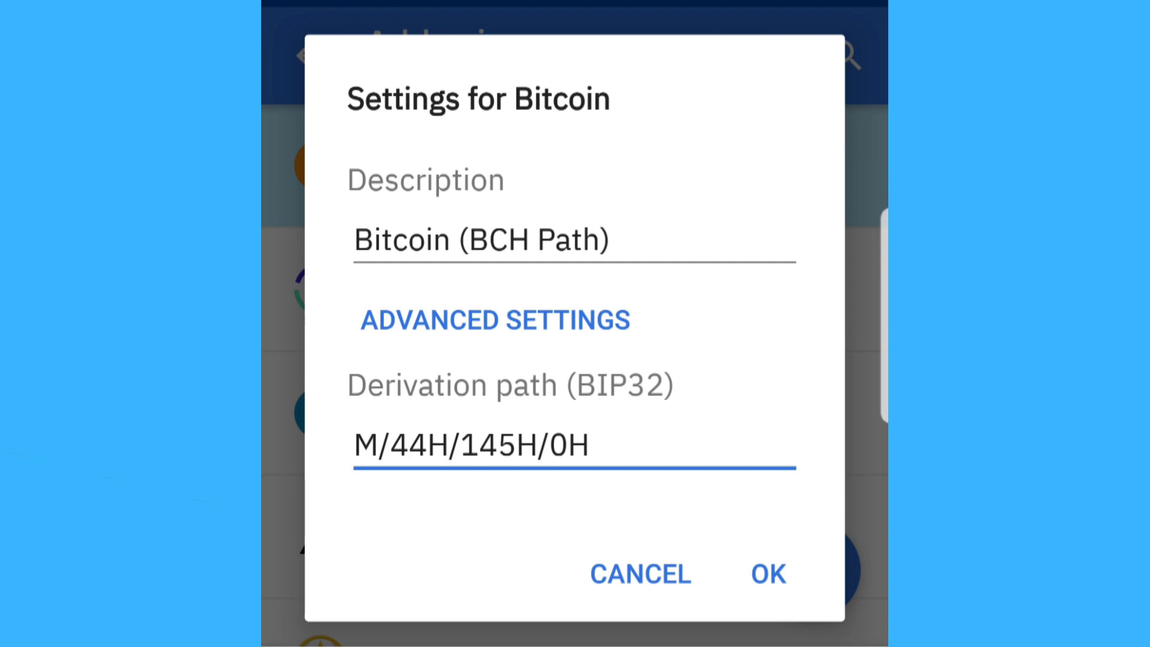
key(Return)
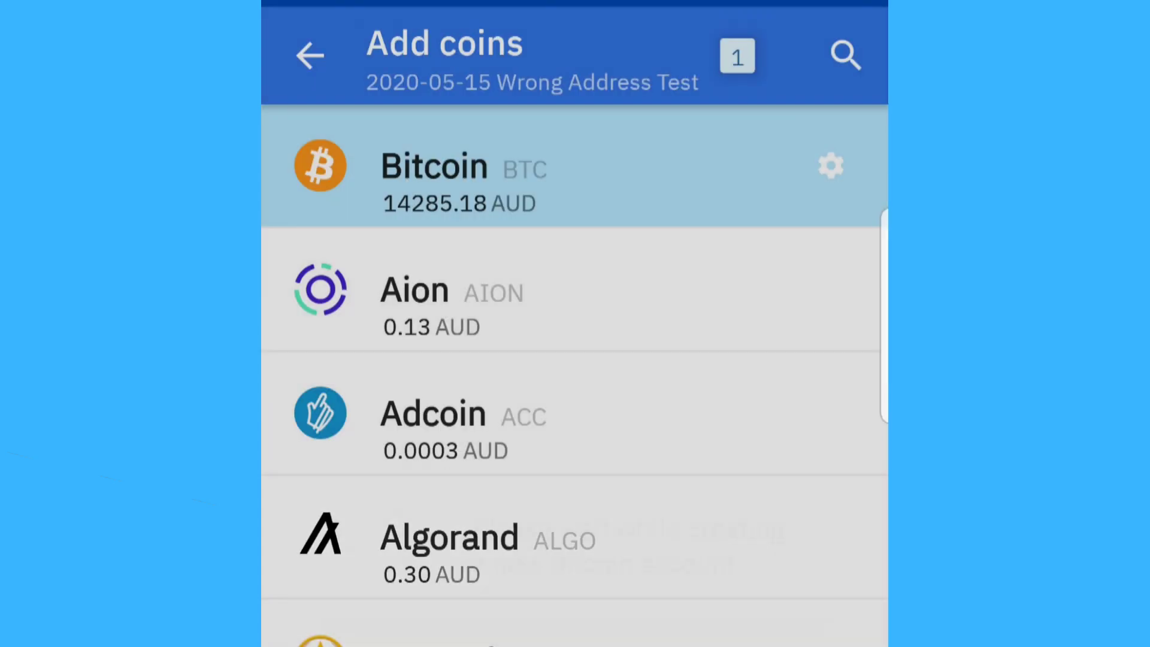
key(Escape)
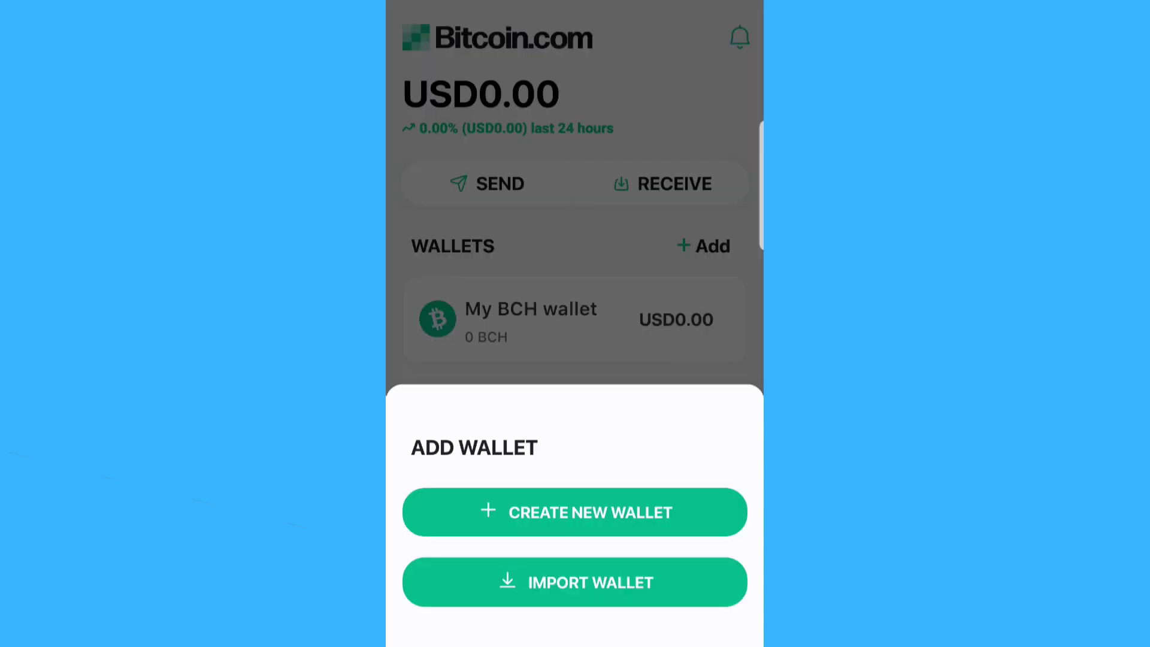
- Begin importing an existing wallet in Bitcoin.com Wallet with BITCOIN as the wallet type
click(575, 582)
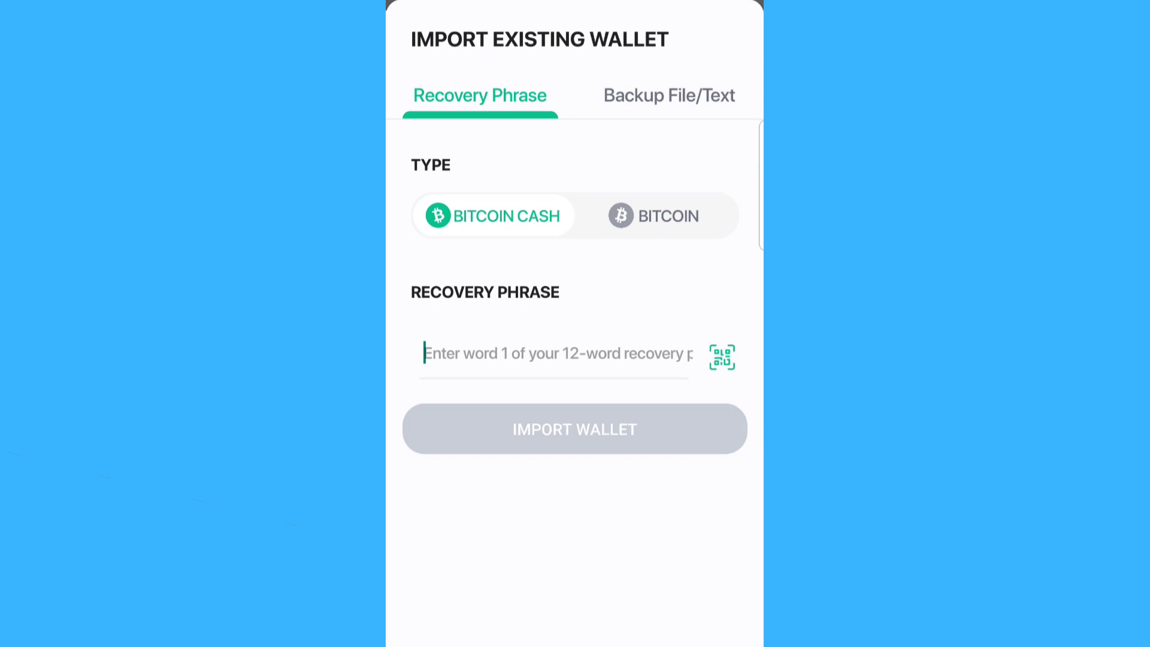
click(656, 214)
scroll(575, 251, down, 2)
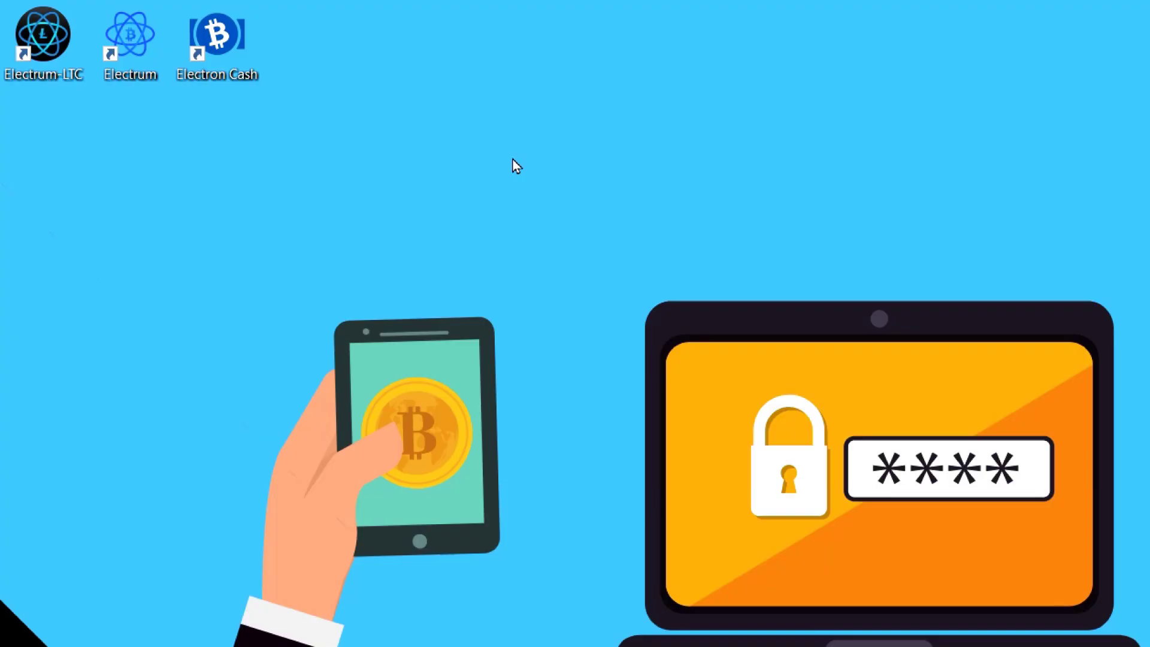
- Launch Electrum, and read Litecoin 1 (segwit)'s freshAddressPath 49'/2'/0'/0/1 in Ledger Live's Advanced Logs
double_click(141, 36)
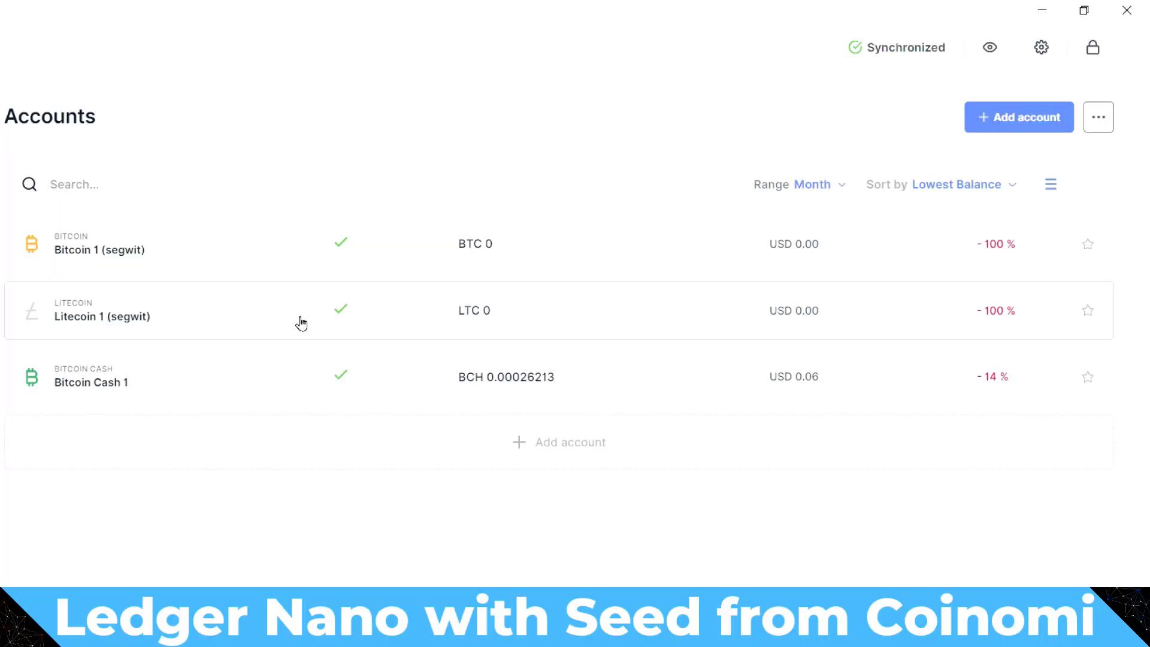
click(200, 320)
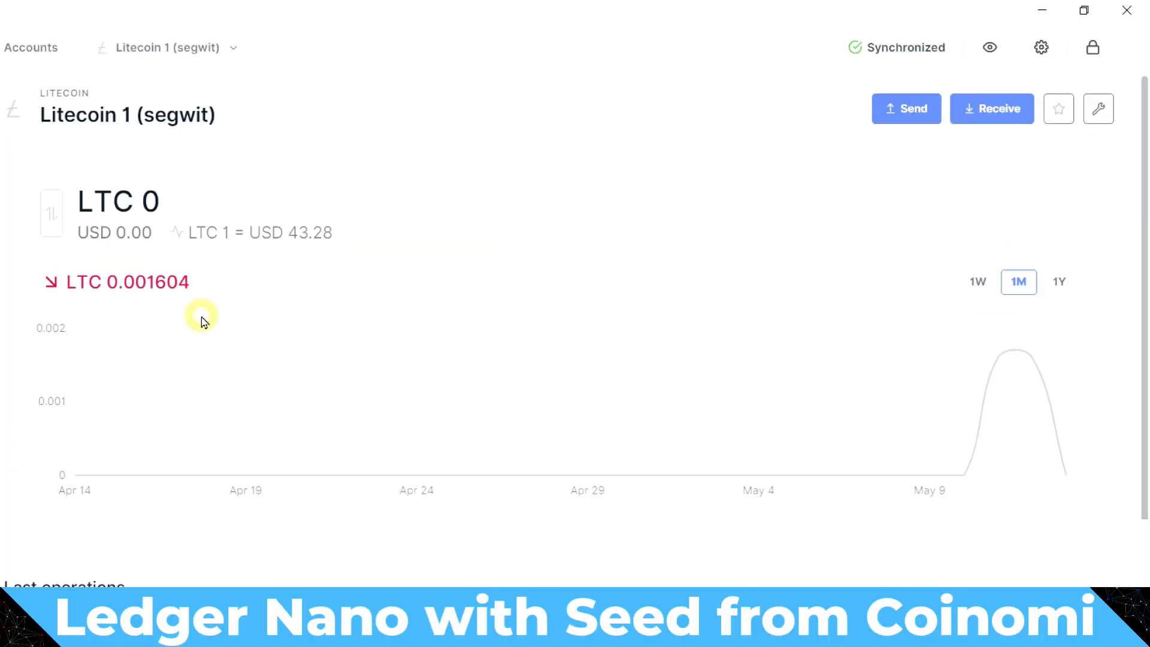
click(1096, 106)
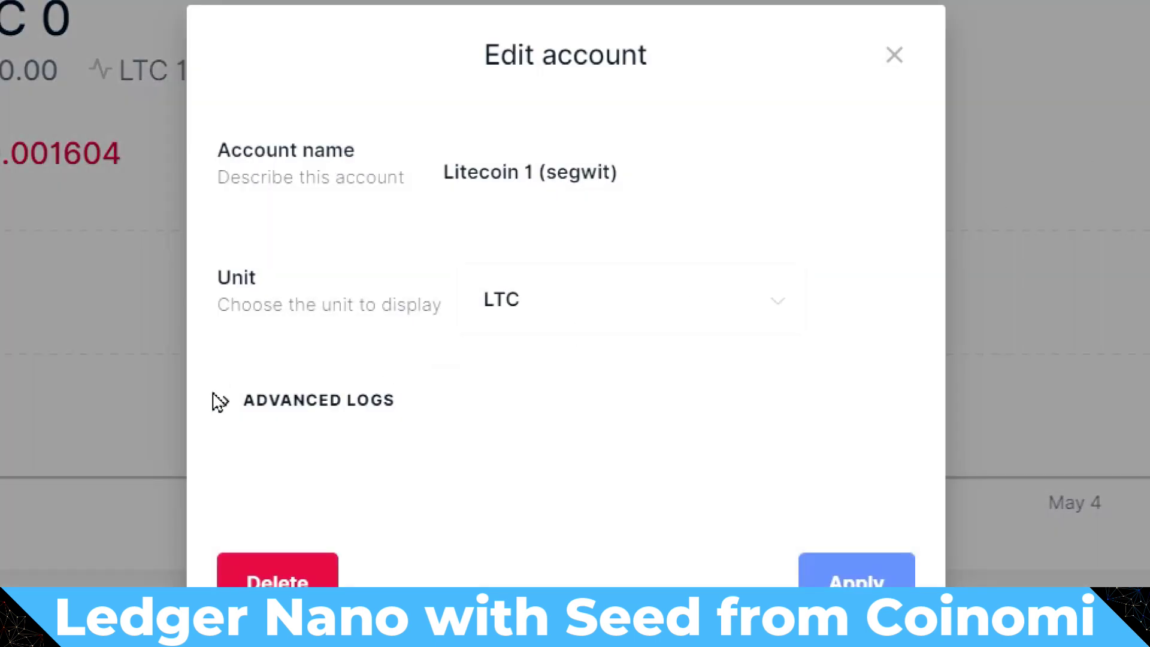
click(220, 401)
scroll(224, 405, down, 3)
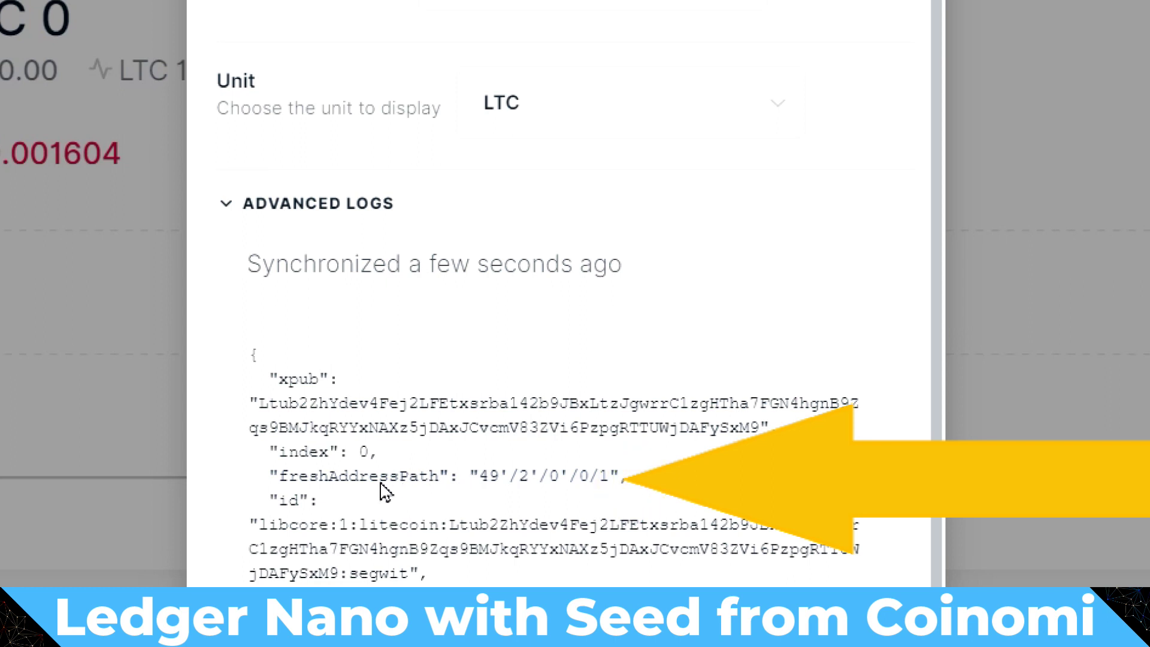
click(477, 478)
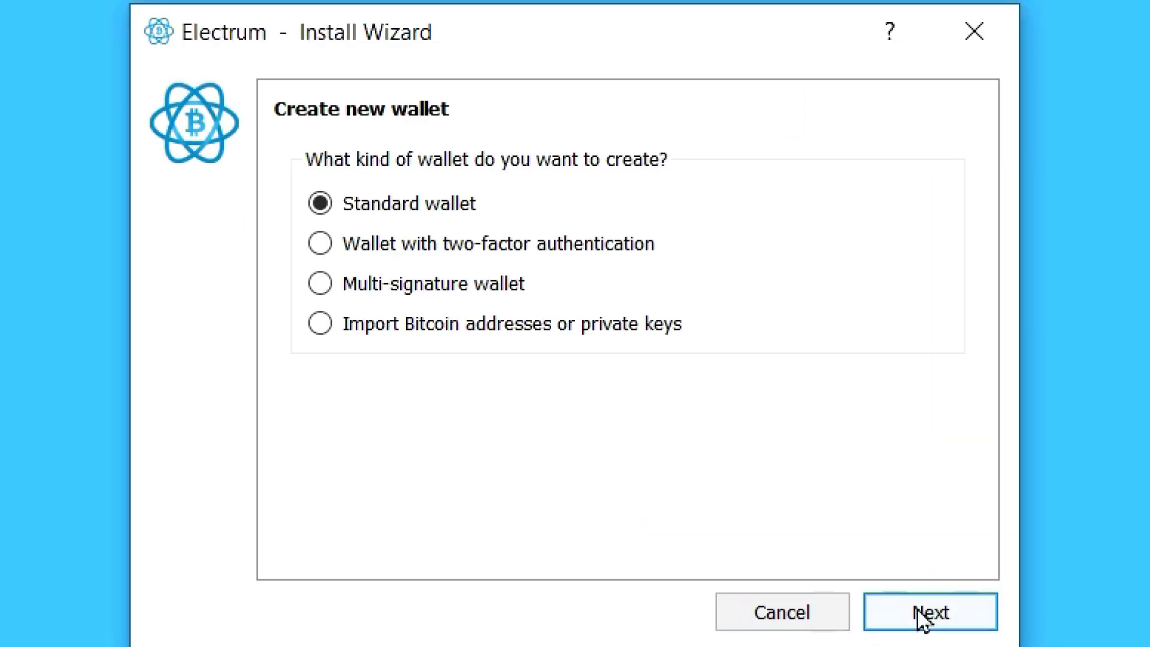
- Choose a hardware-device keystore and select the detected Ledger
click(917, 611)
click(487, 356)
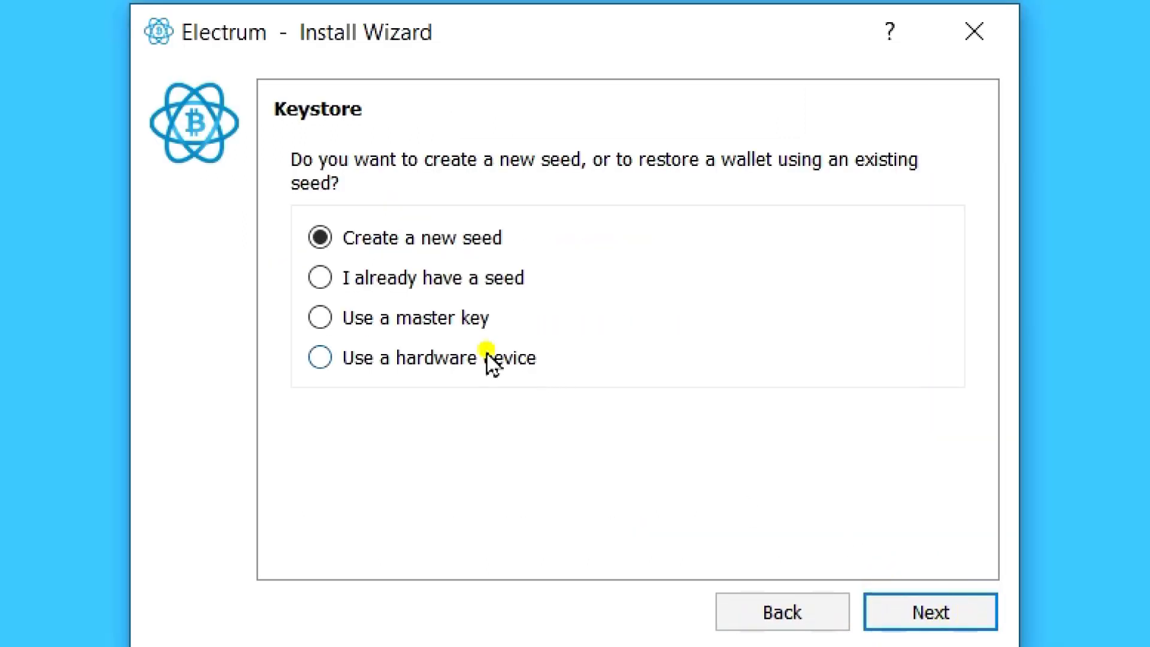
click(879, 598)
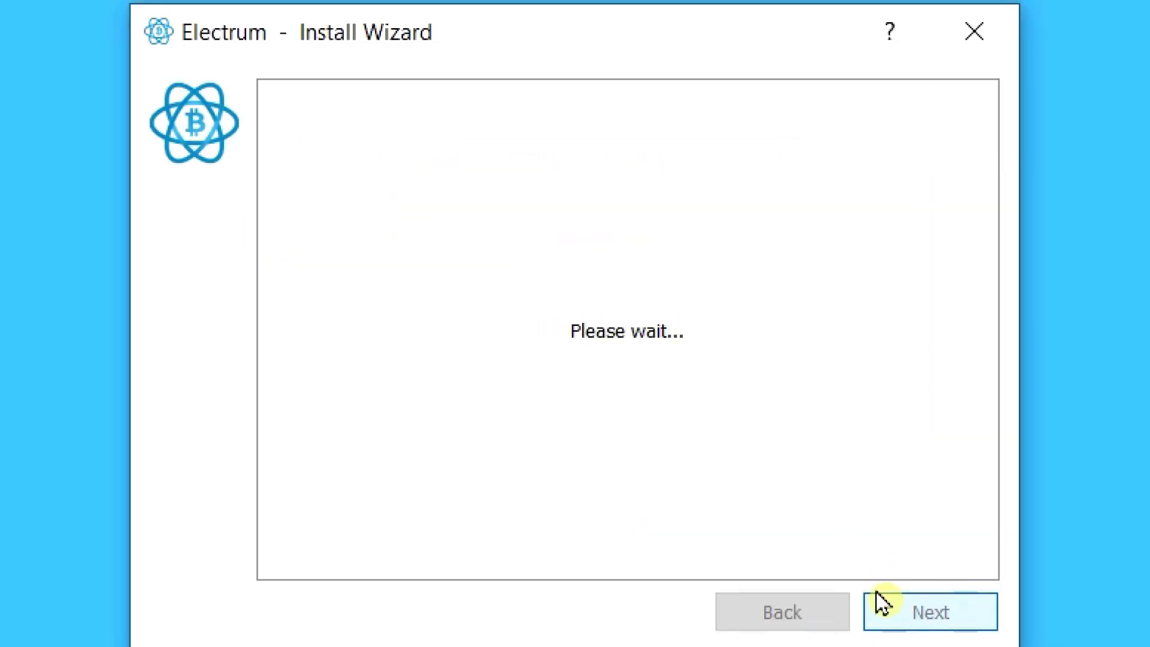
click(916, 623)
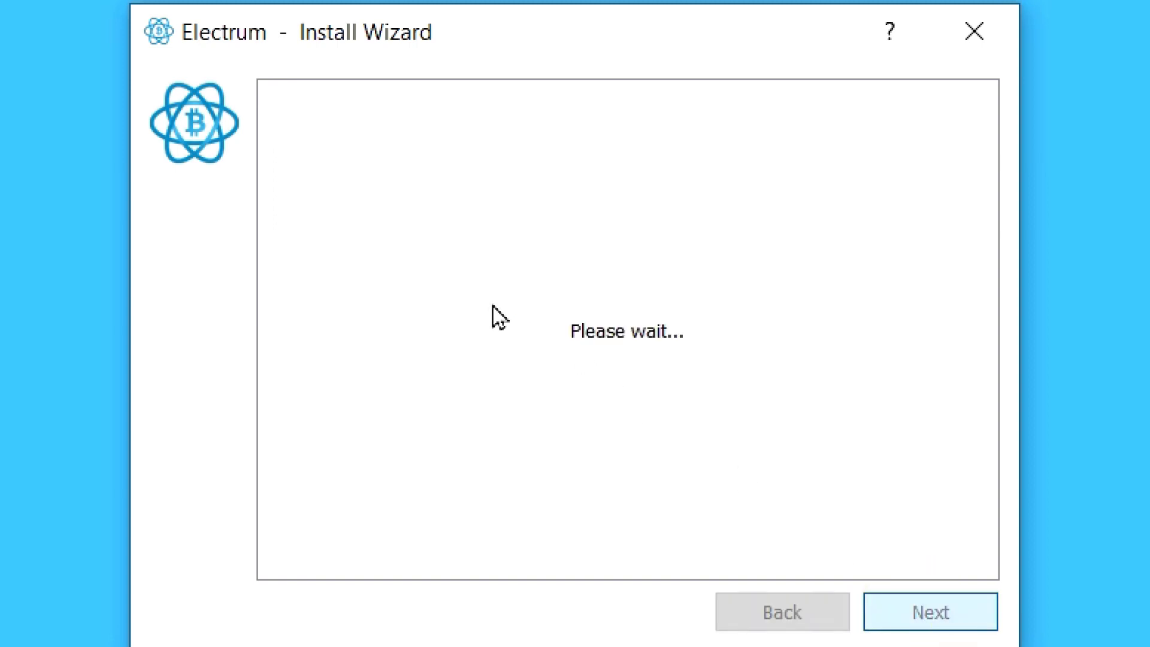
- Use p2sh-segwit on path m/49'/2'/0' and create the wallet without file encryption
click(388, 245)
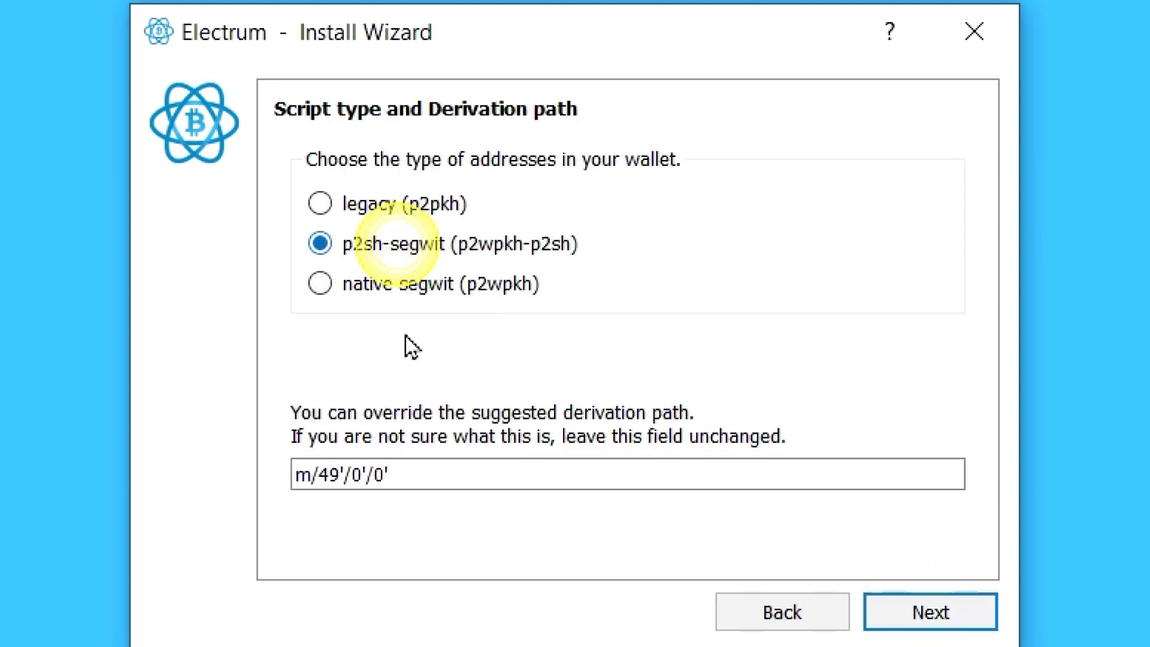
double_click(357, 476)
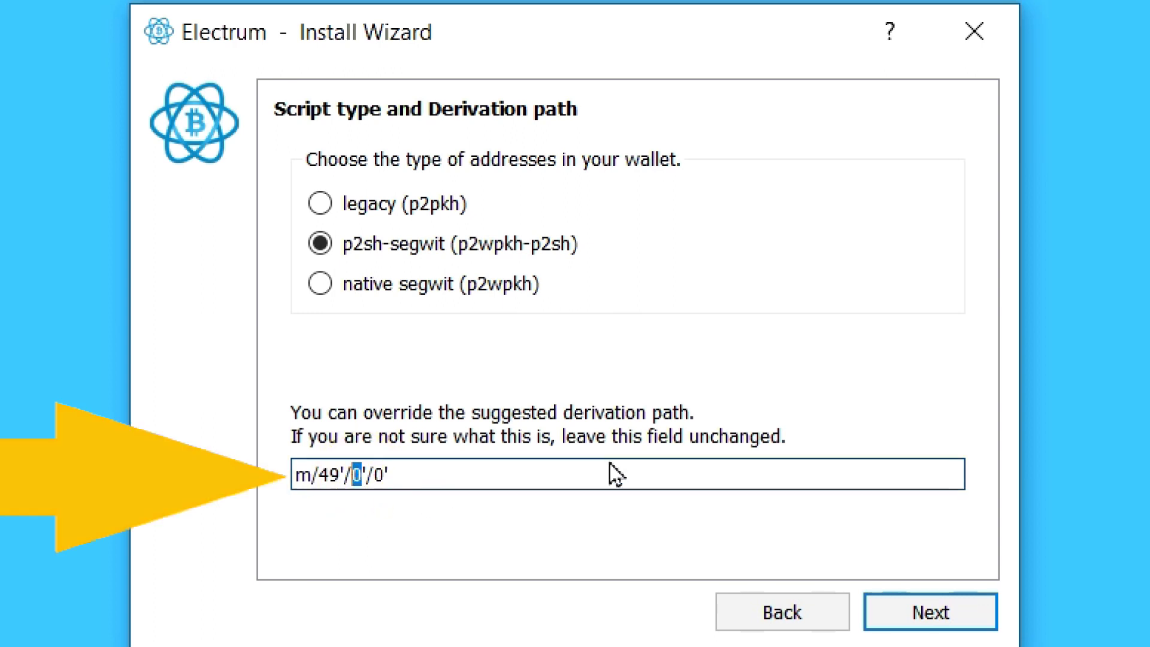
text(2)
click(917, 614)
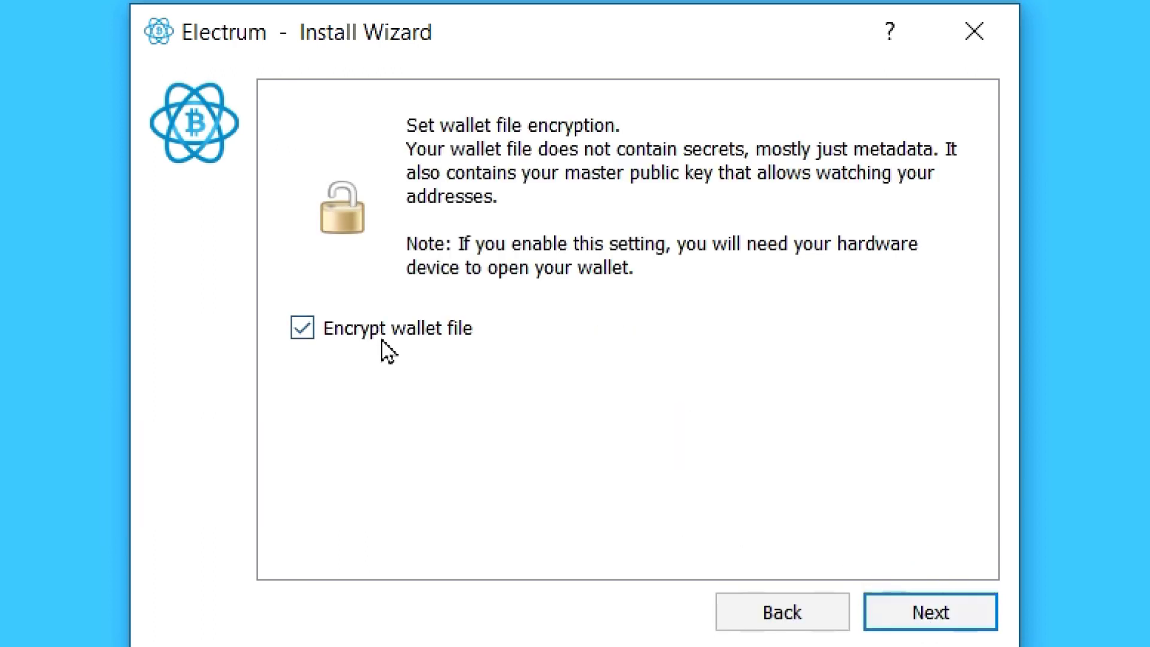
click(383, 336)
click(906, 618)
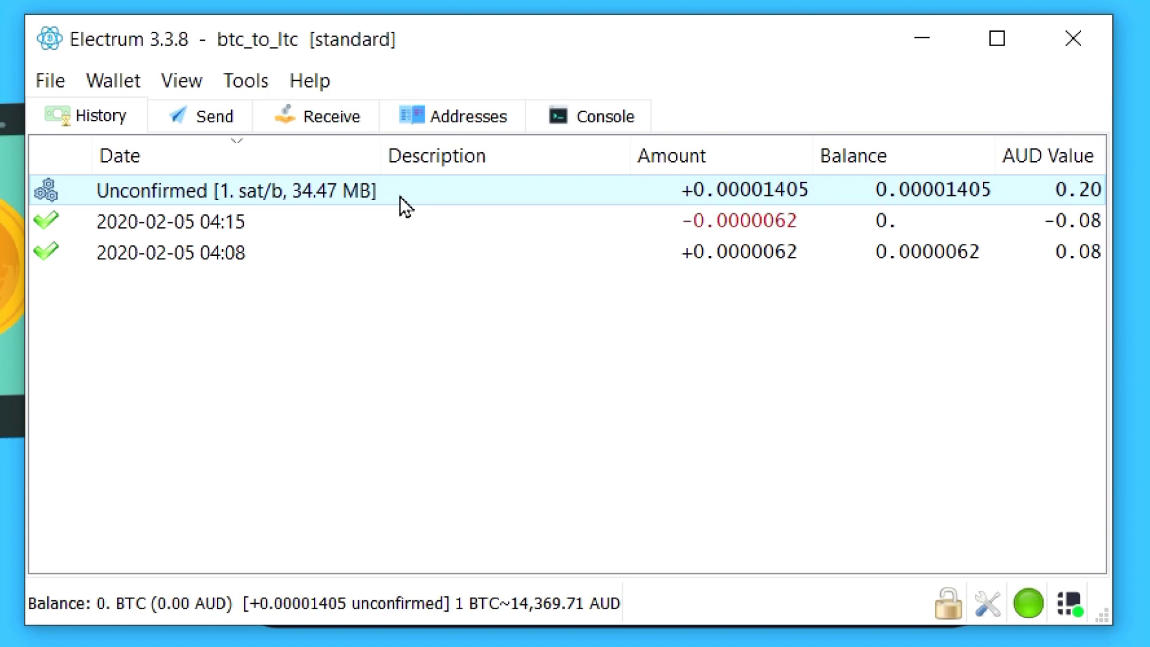
- View the empty Send form, then go back to the History tab
click(204, 117)
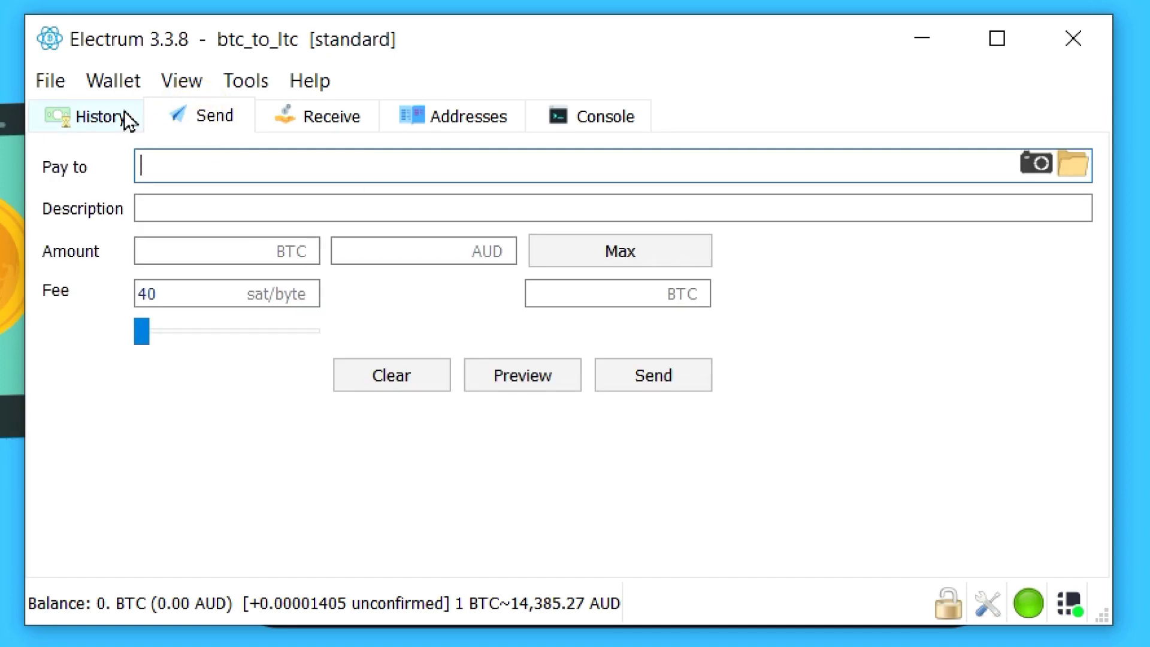
click(104, 115)
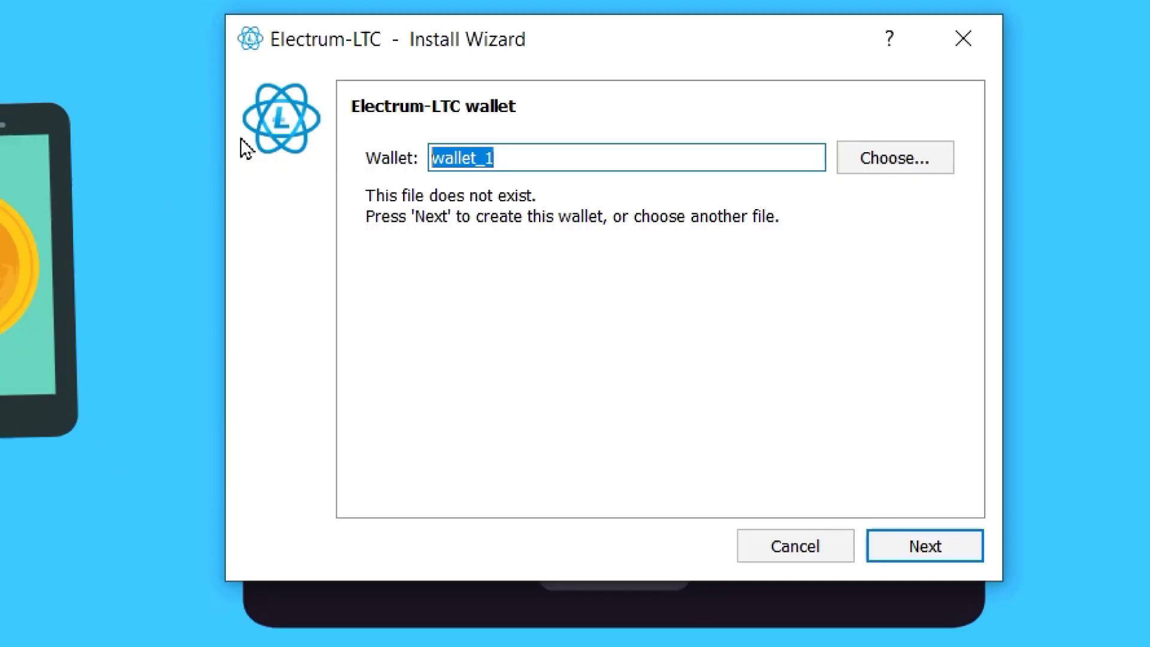
- Name the wallet LTC_TO_BTC and choose the hardware-device keystore with the Ledger
text(LTC_TO_BTC)
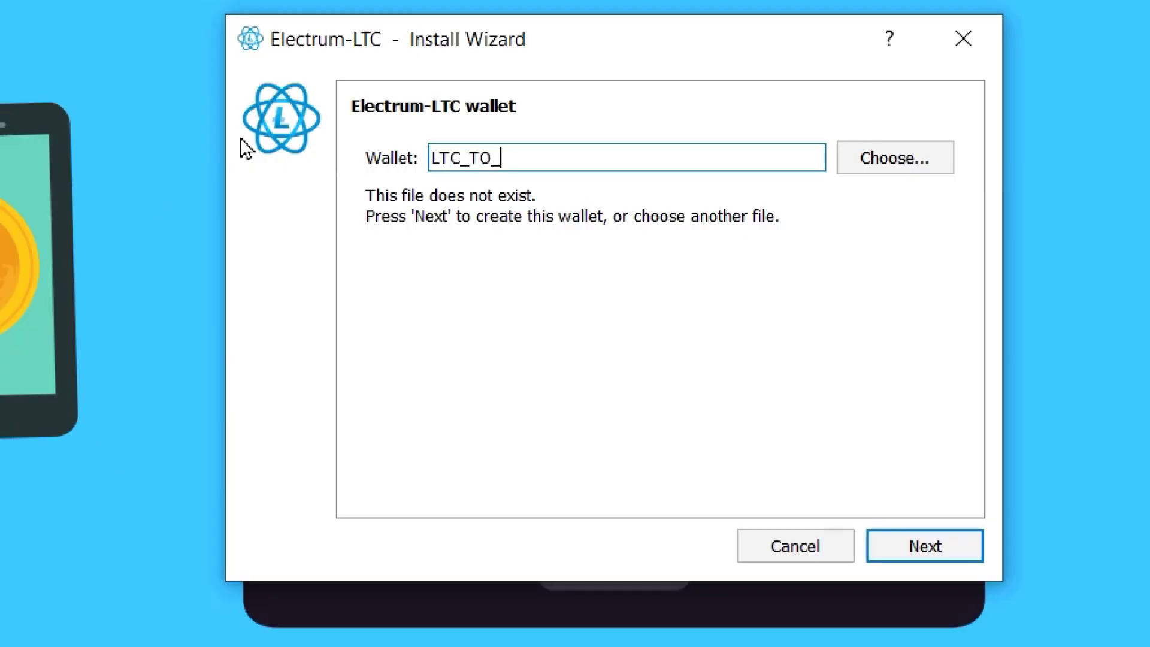
key(Return)
key(Return)
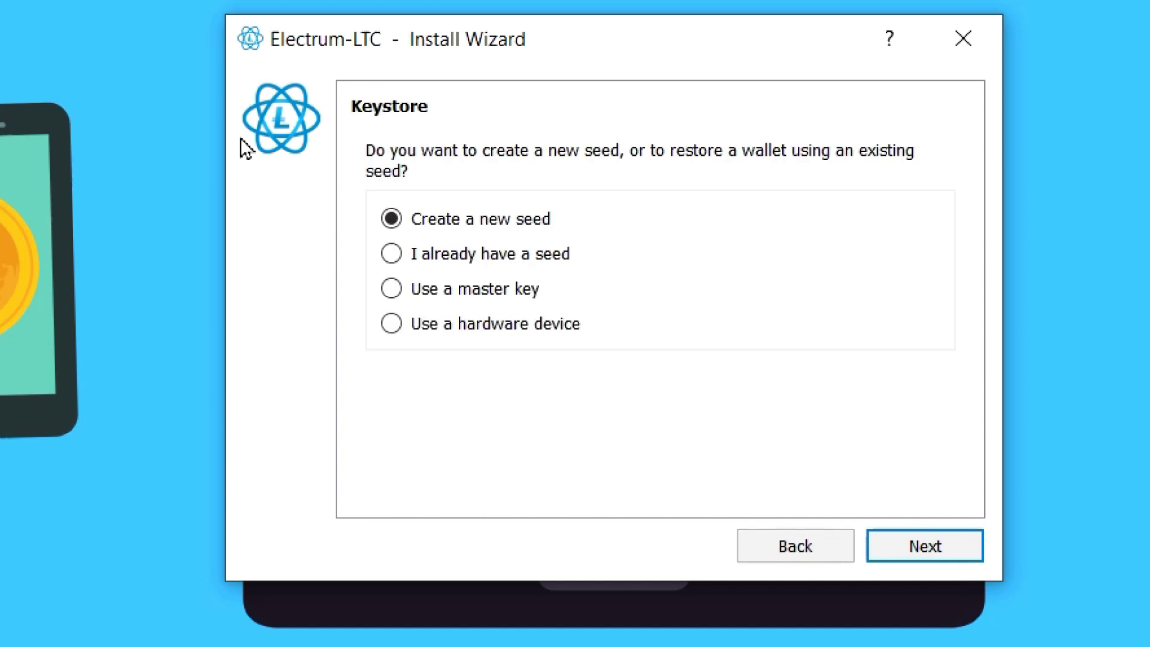
click(554, 325)
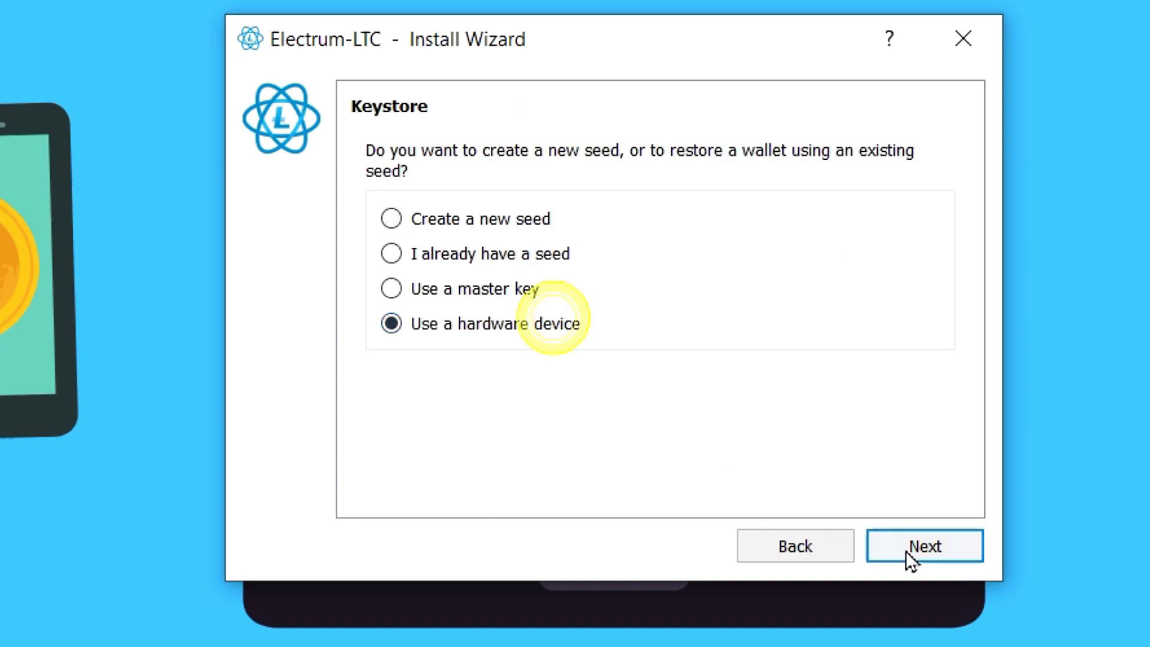
click(932, 550)
click(928, 546)
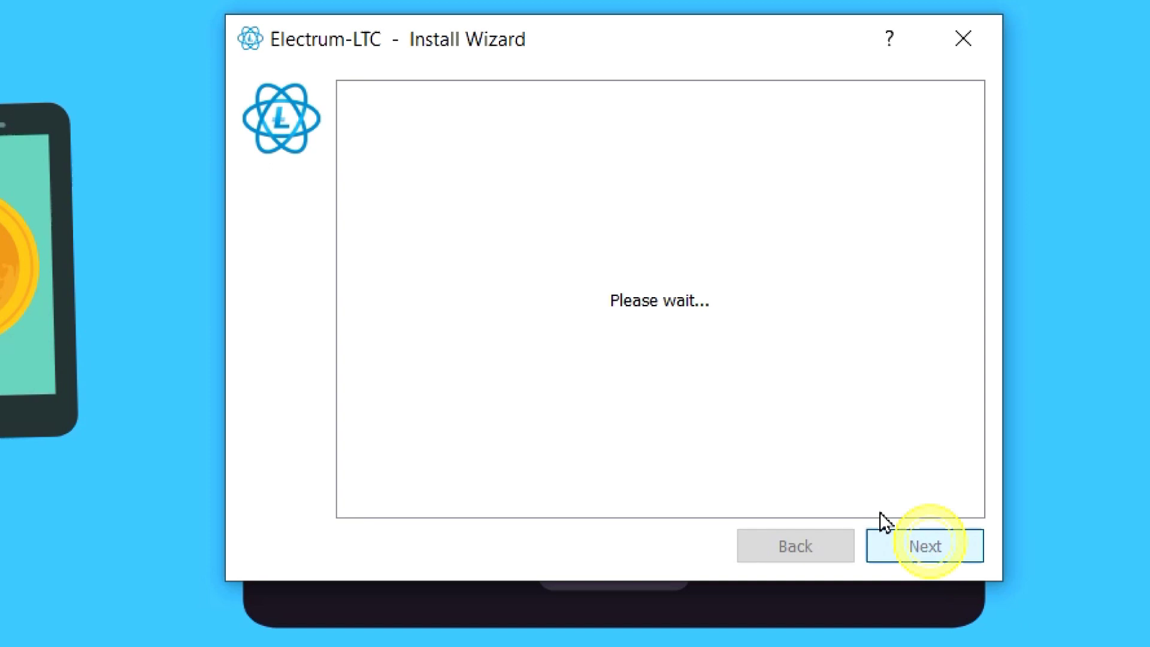
- Pick p2sh-segwit, change the path to m/49'/0'/0', and create the unencrypted wallet
click(478, 226)
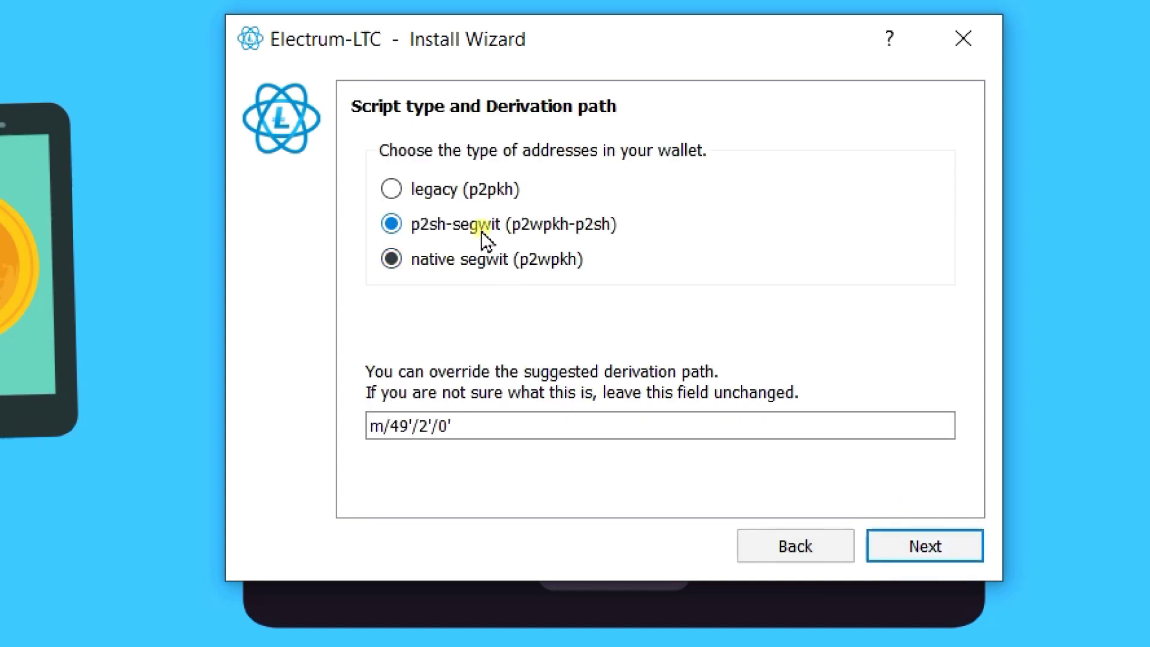
double_click(423, 426)
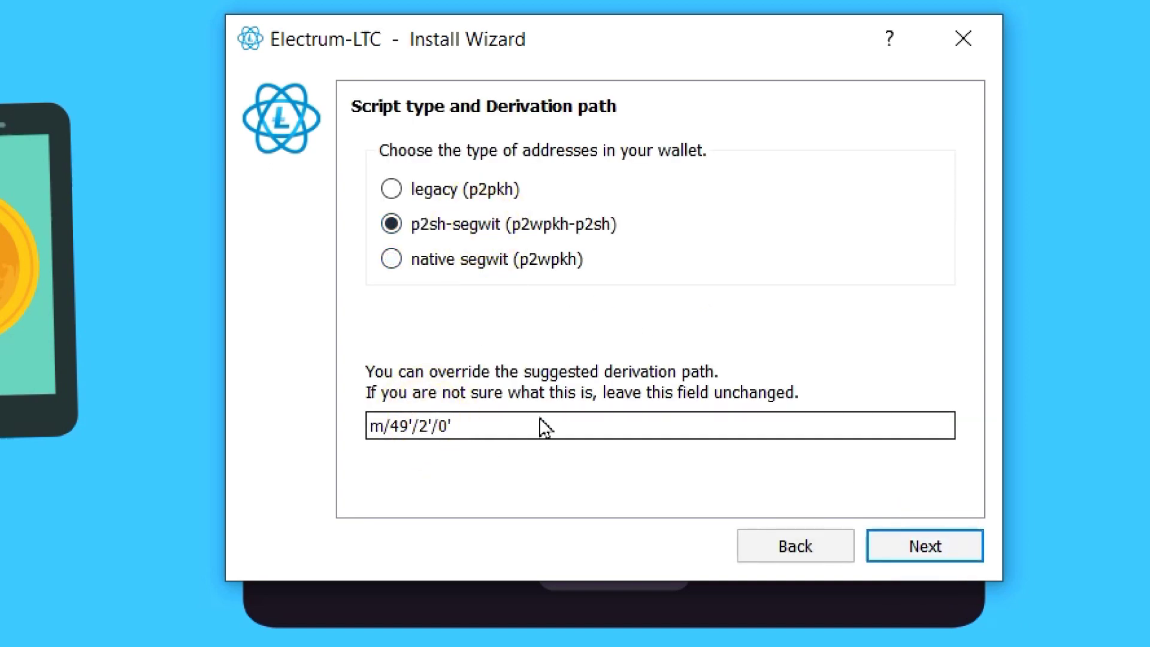
text(0)
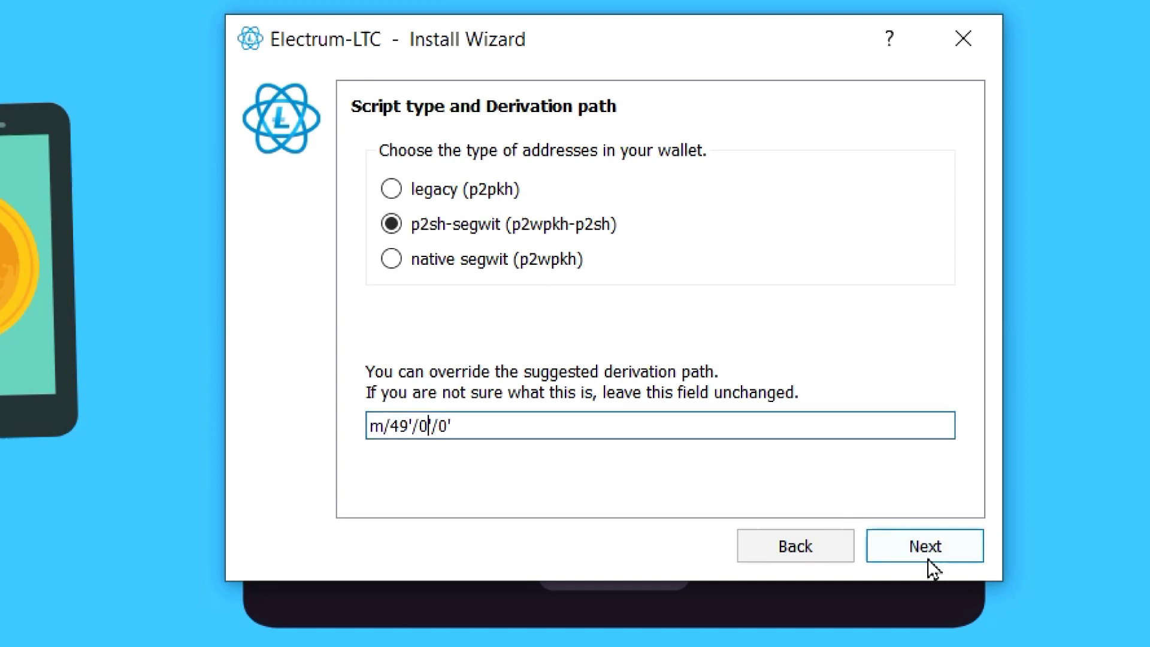
click(930, 554)
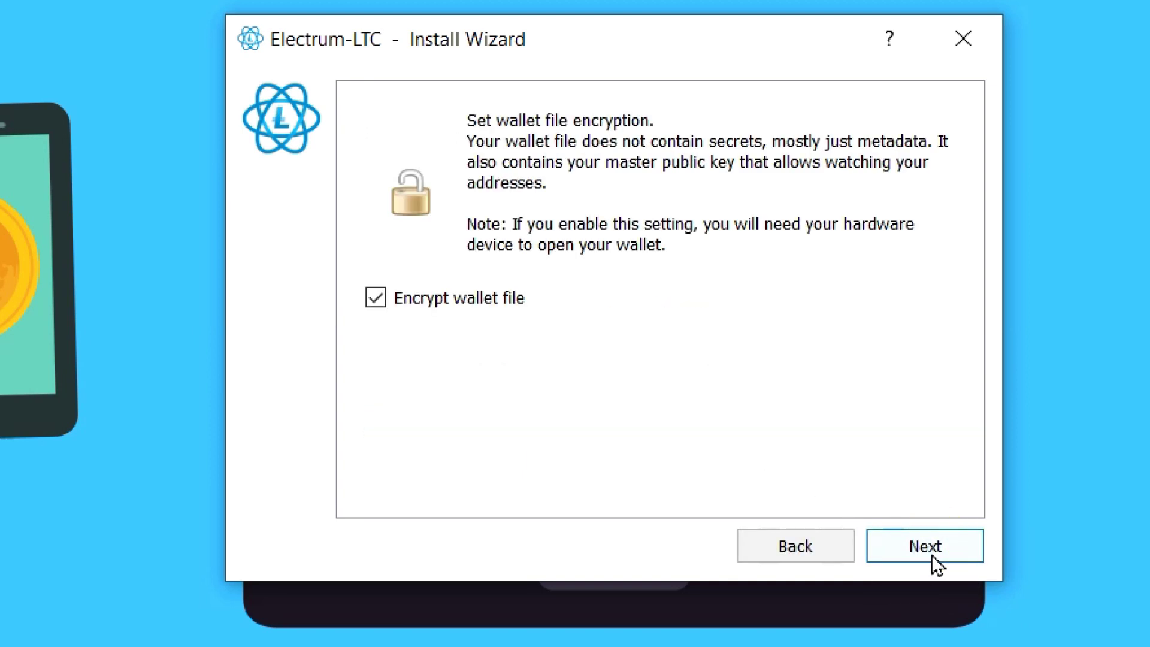
click(458, 297)
click(901, 550)
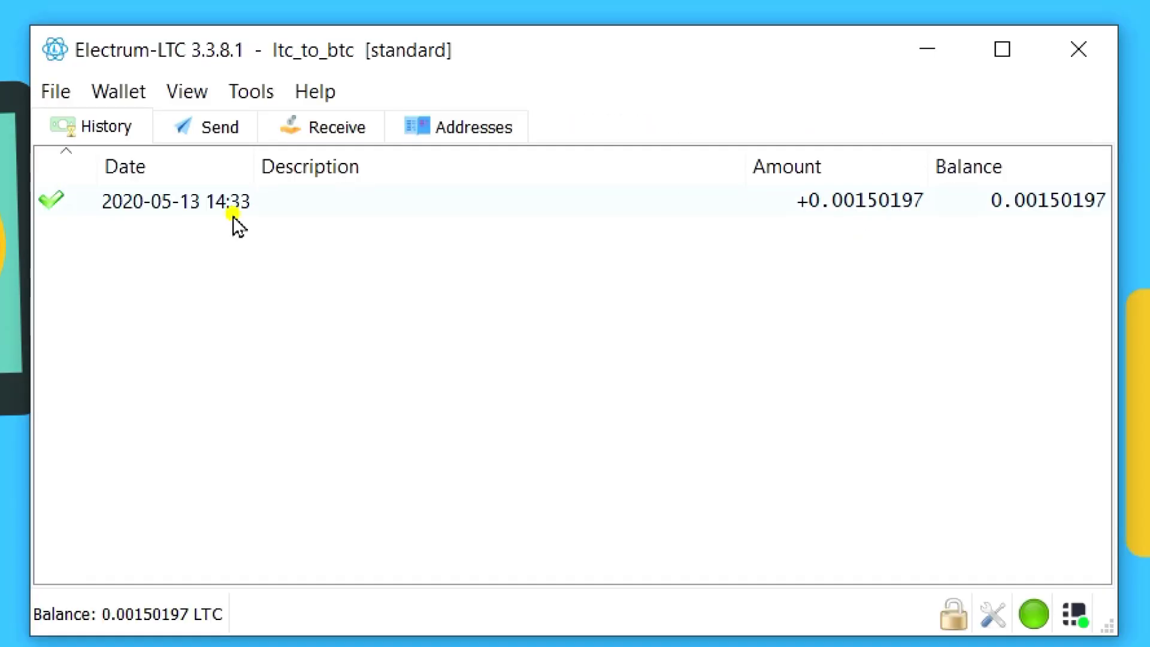
click(229, 211)
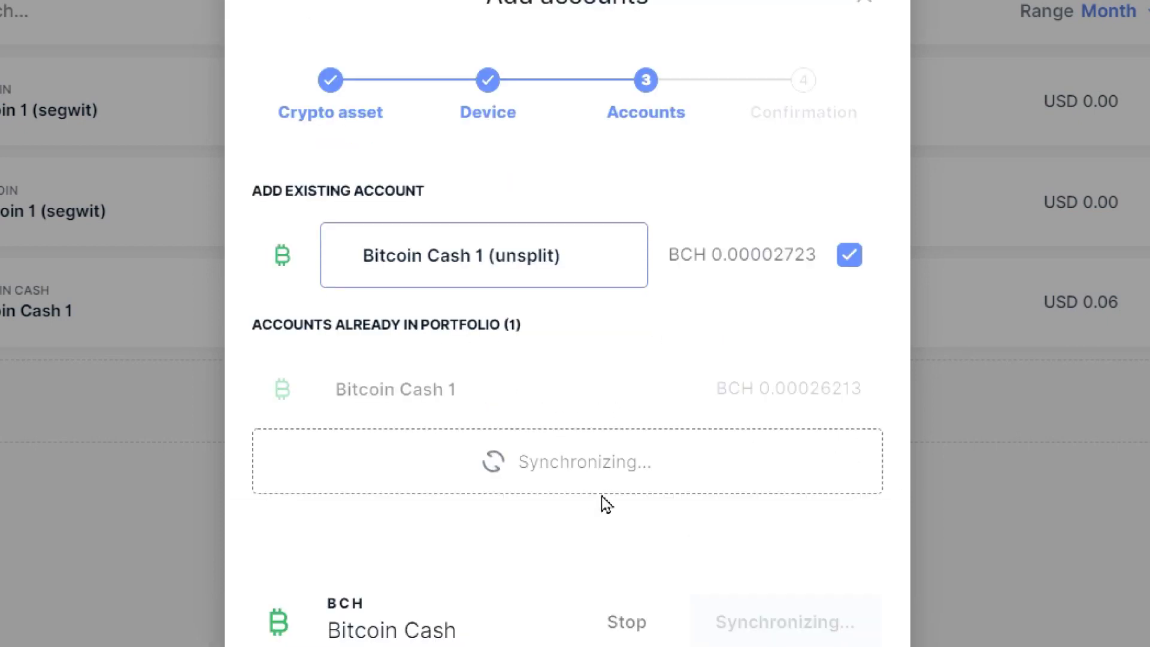
- Add Bitcoin Cash 1 (unsplit), view its legacy address path, then start entering the recovery phrase
click(631, 621)
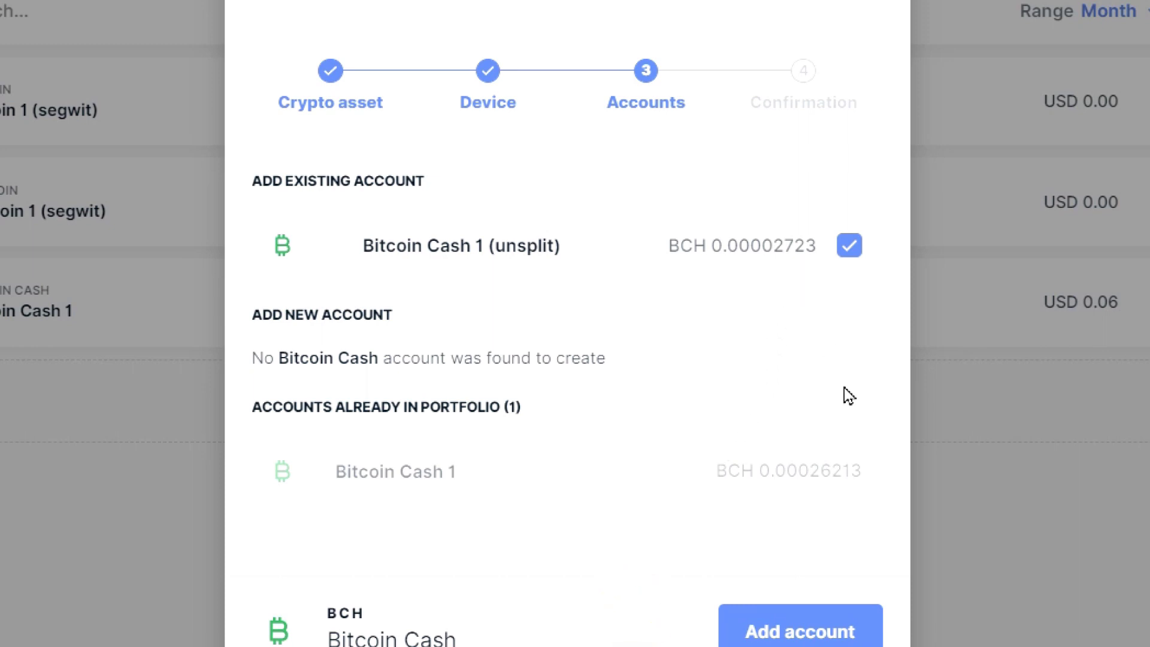
click(813, 626)
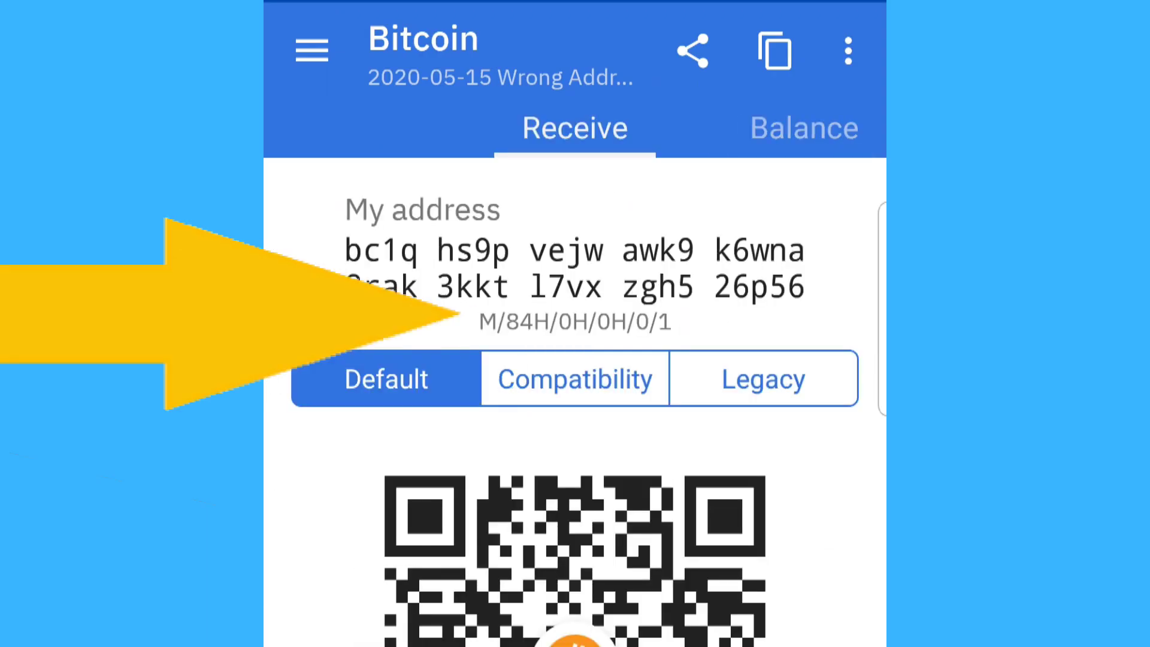
click(764, 378)
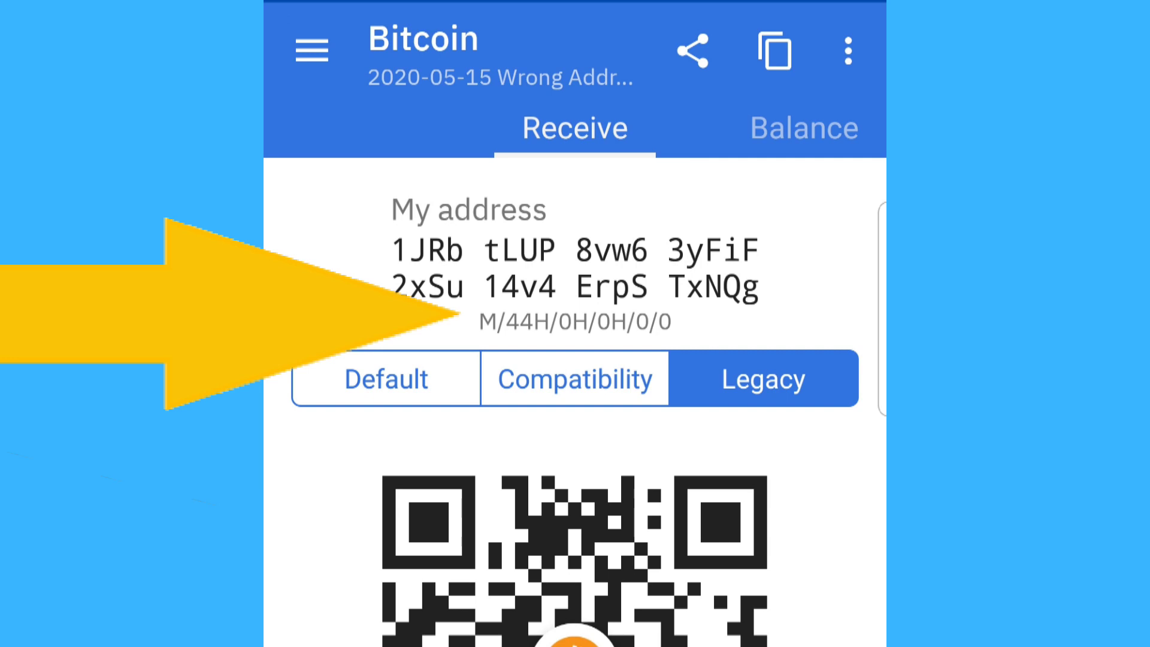
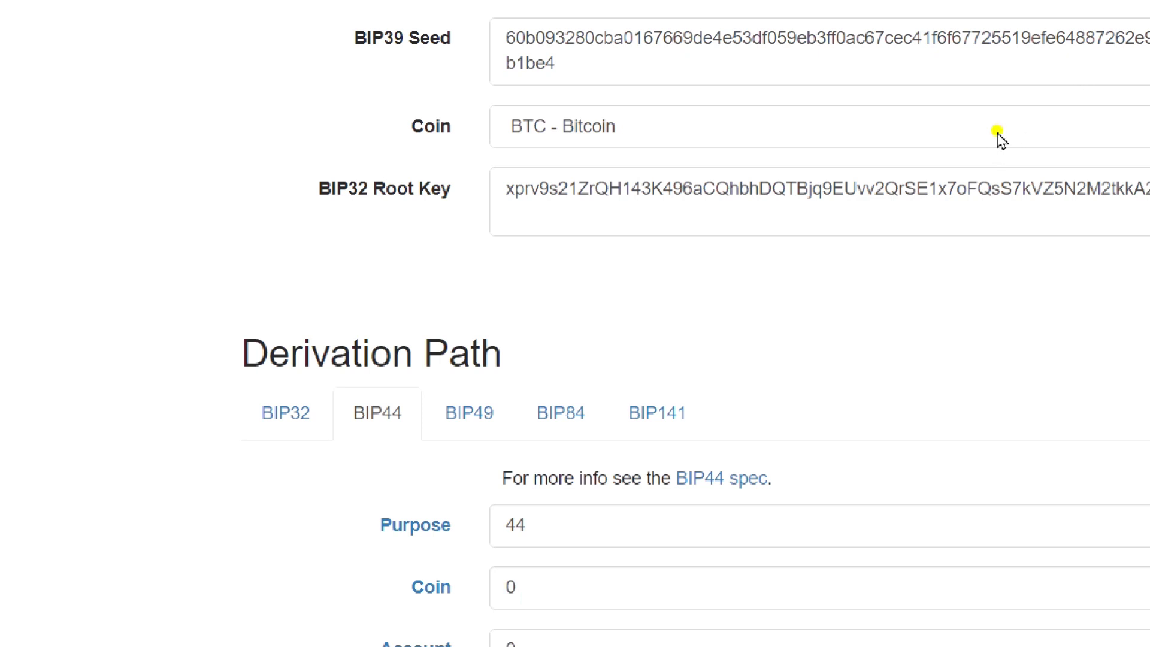
- Set the Coin to BCH - Bitcoin Cash, giving BIP44 coin 145 and account extended keys
click(997, 135)
scroll(738, 365, down, 3)
scroll(732, 313, up, 3)
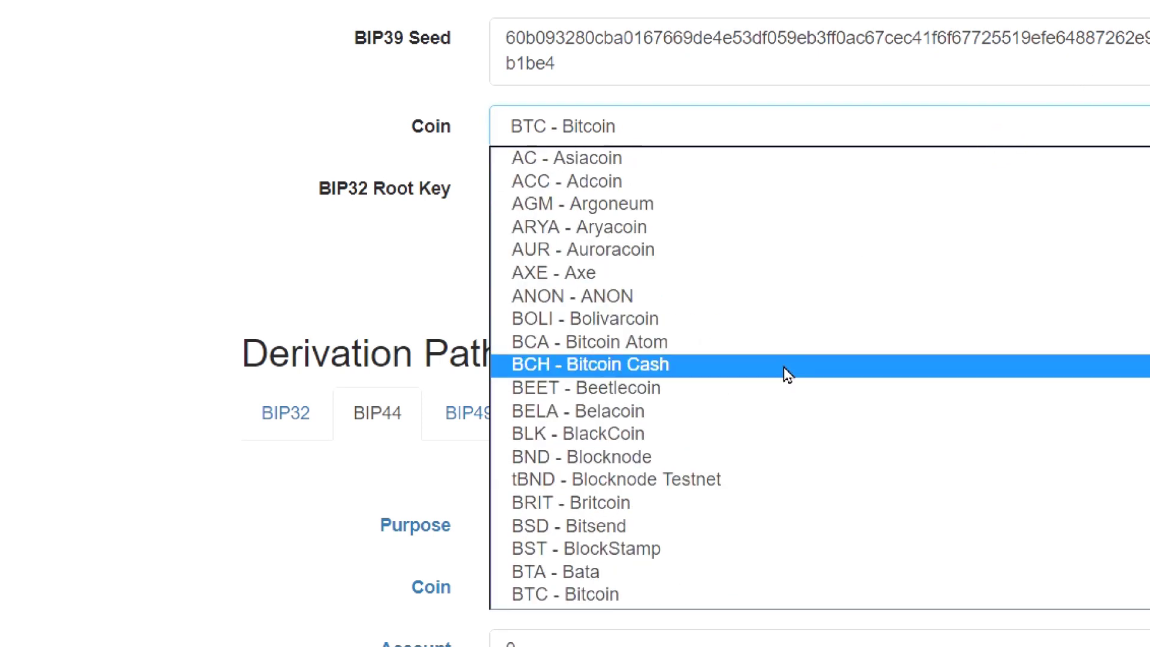
click(784, 366)
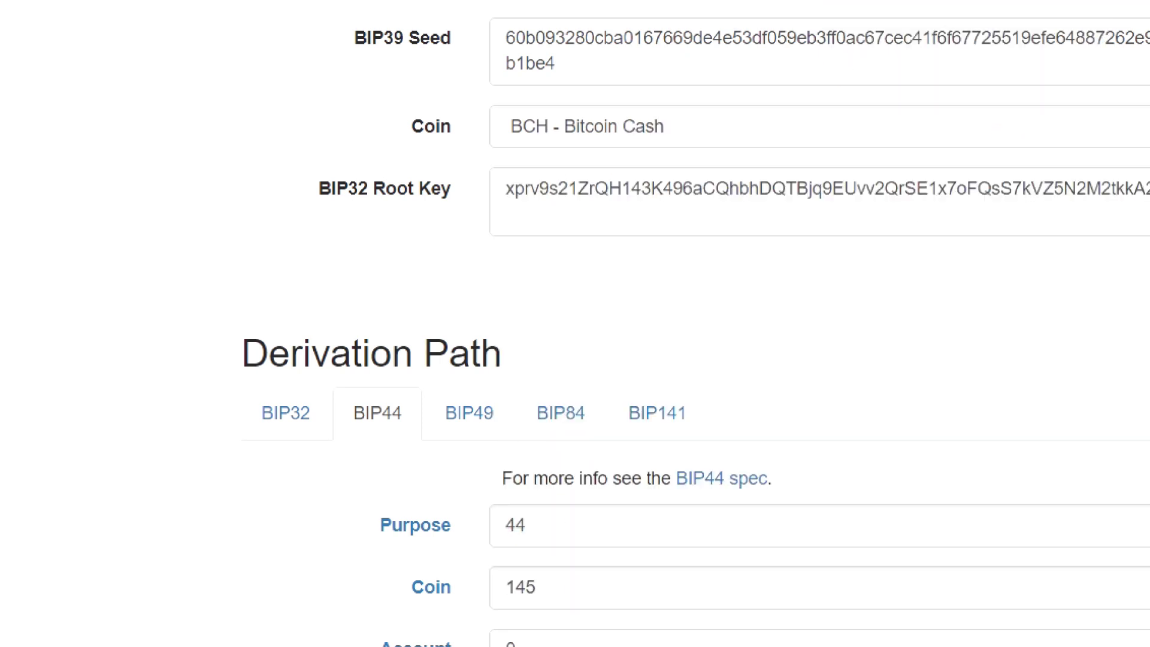
scroll(456, 145, down, 5)
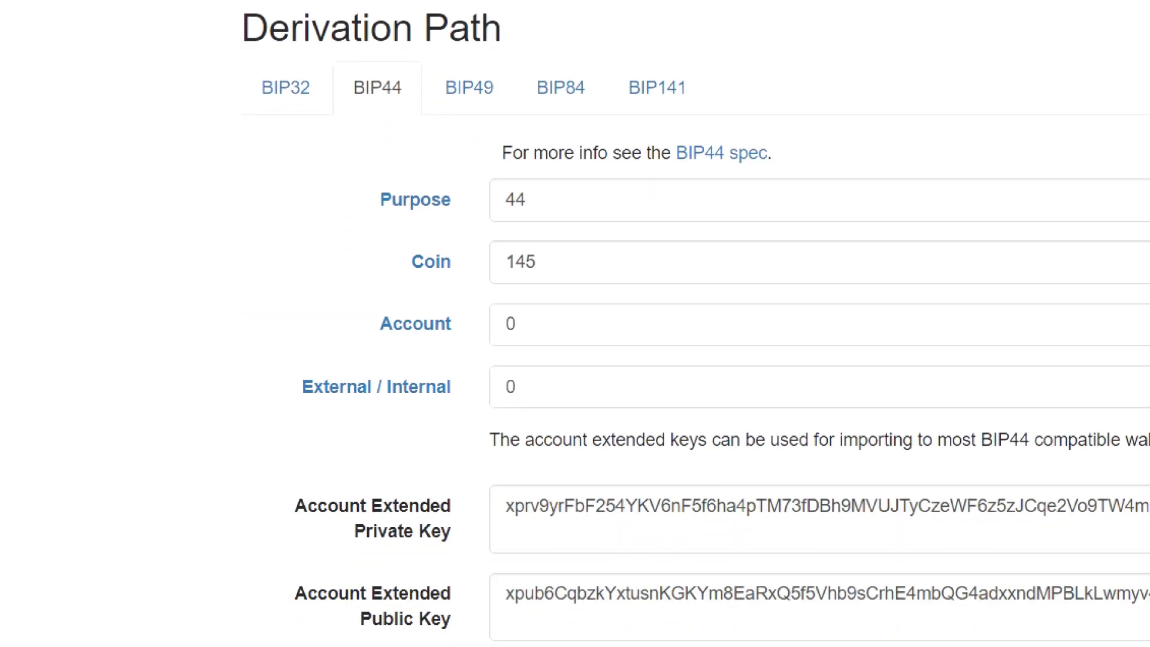
- Use the BIP32 derivation path m/44'/0'/0'/0 with legacy addresses starting with 1
click(294, 99)
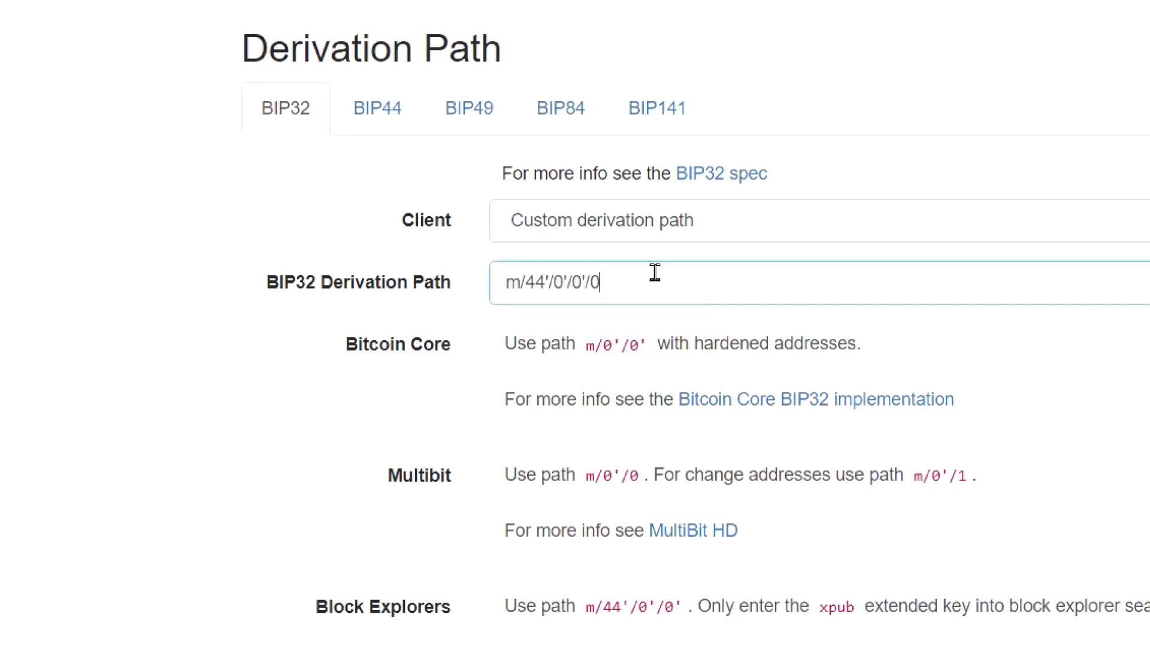
triple_click(637, 280)
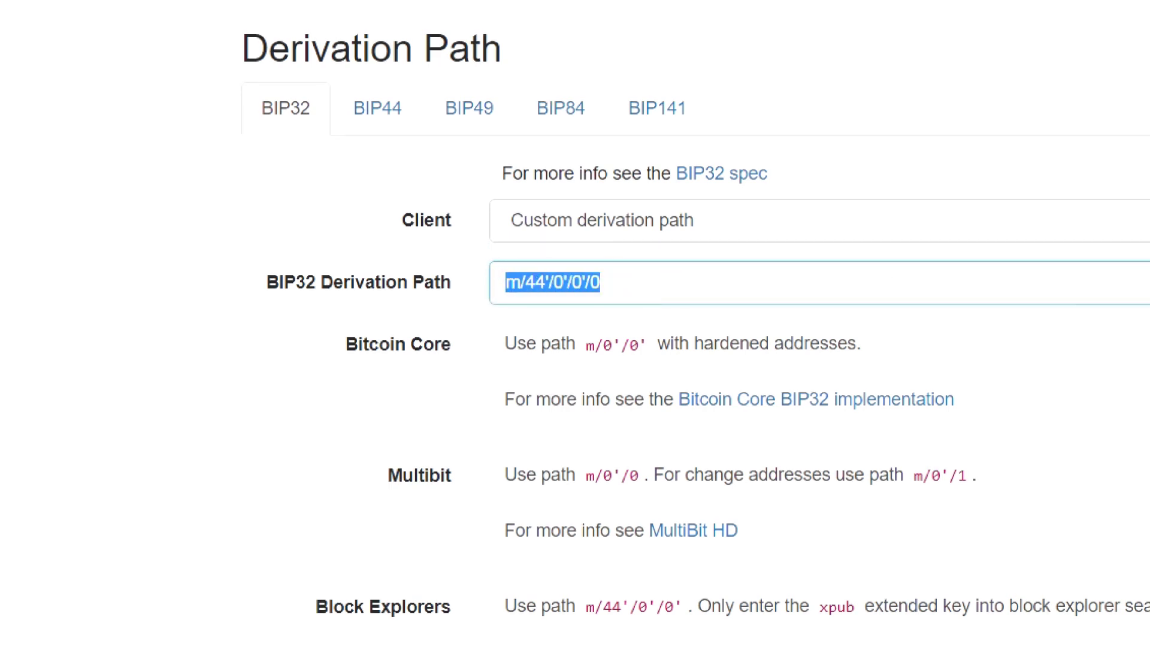
scroll(575, 324, down, 10)
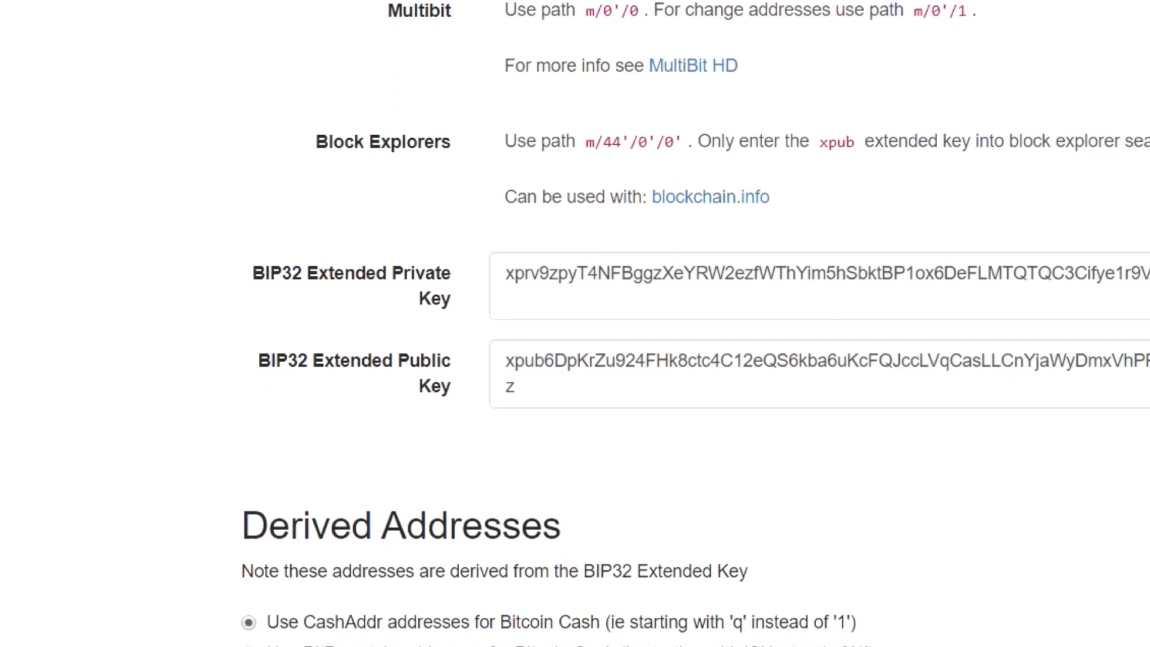
click(248, 511)
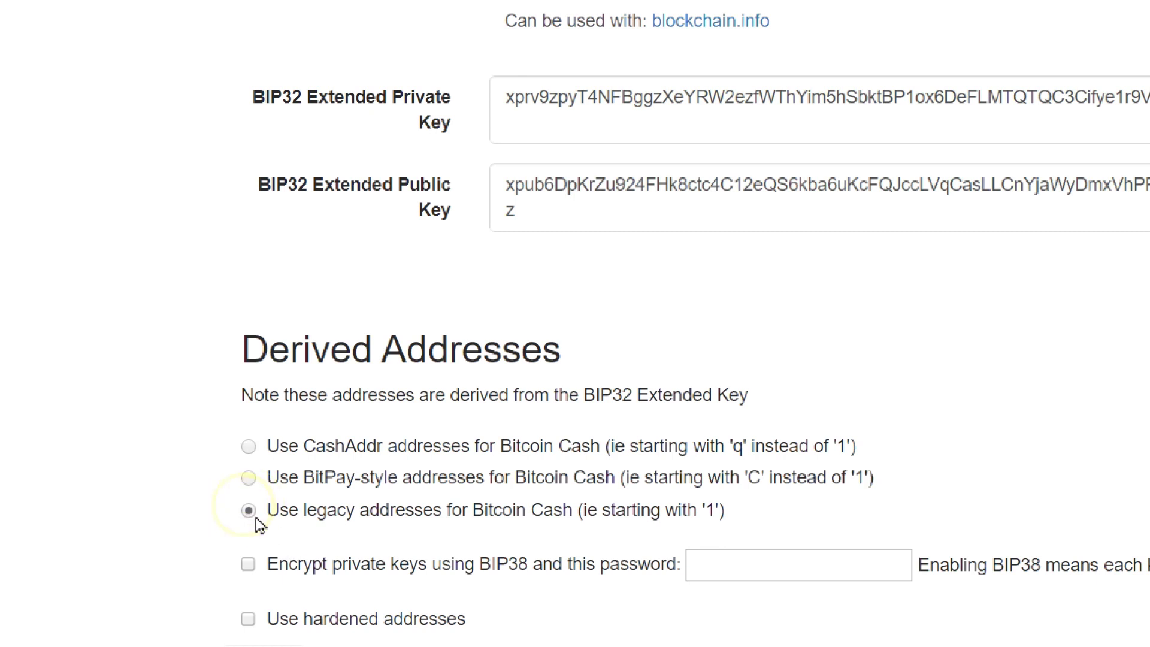
- Select the first derived legacy address to compare it with the wallet's address
scroll(698, 376, down, 7)
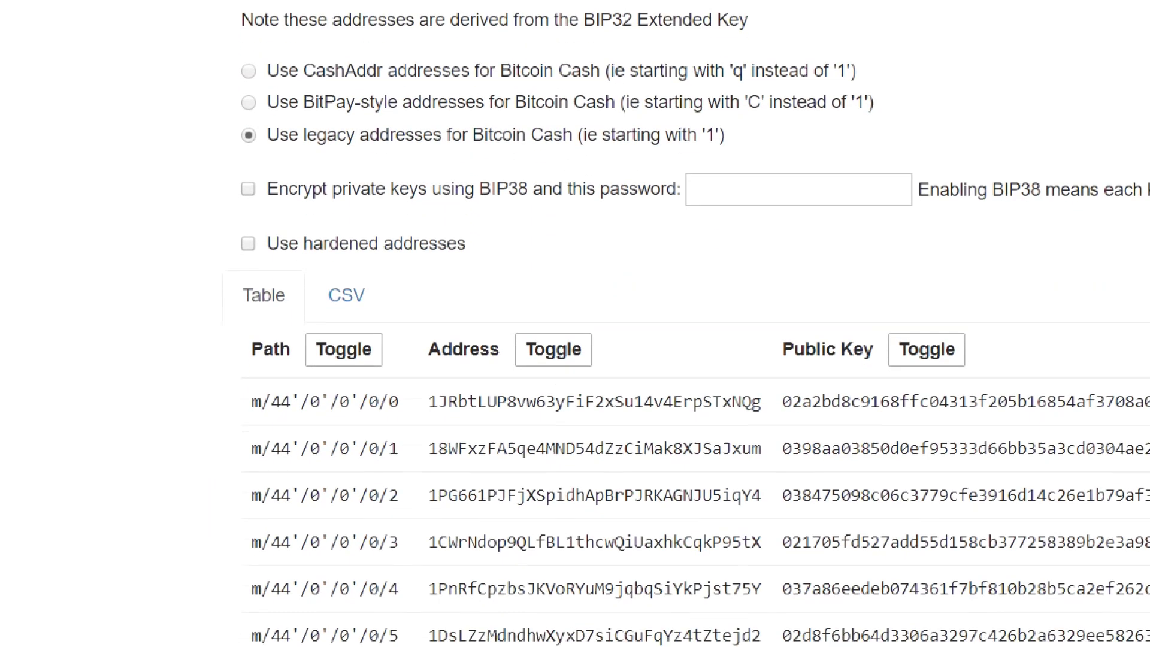
double_click(742, 354)
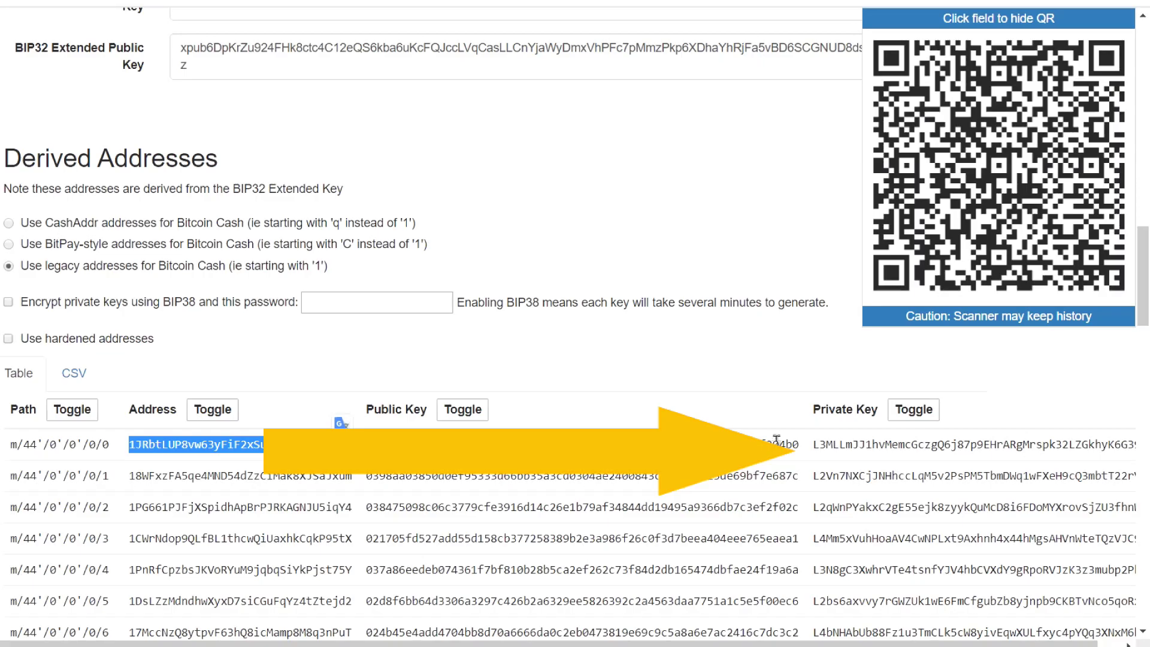
mouse_move(837, 441)
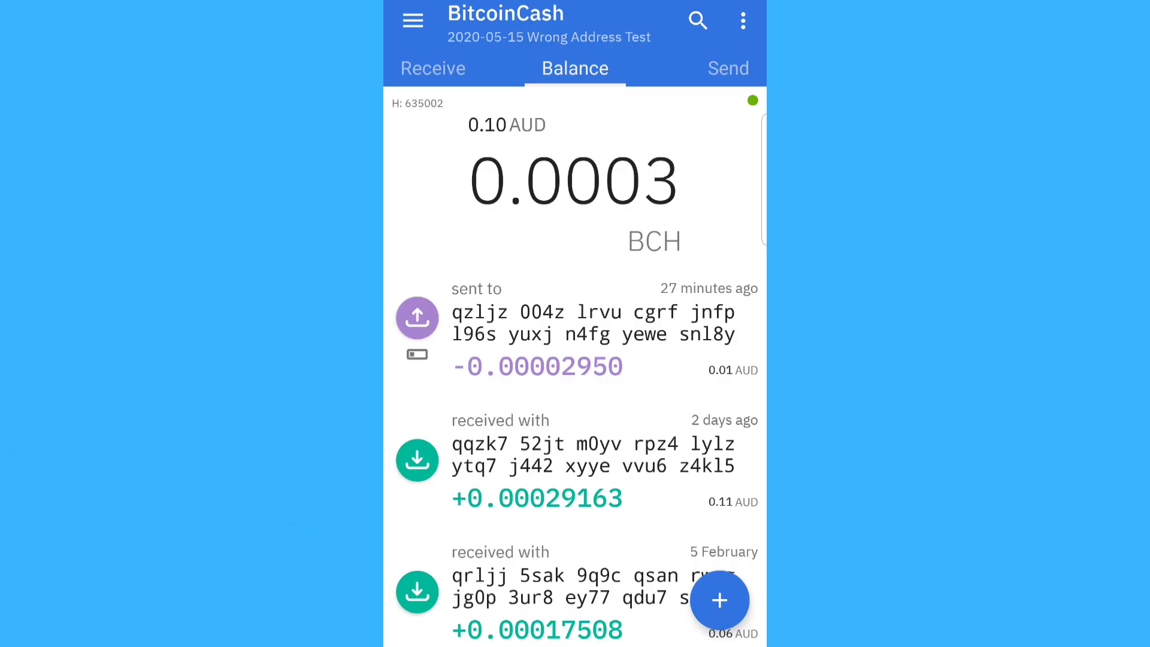
- Sweep the scanned private key into the BitcoinCash wallet, confirming 0.00002530 BCH after fee
click(742, 20)
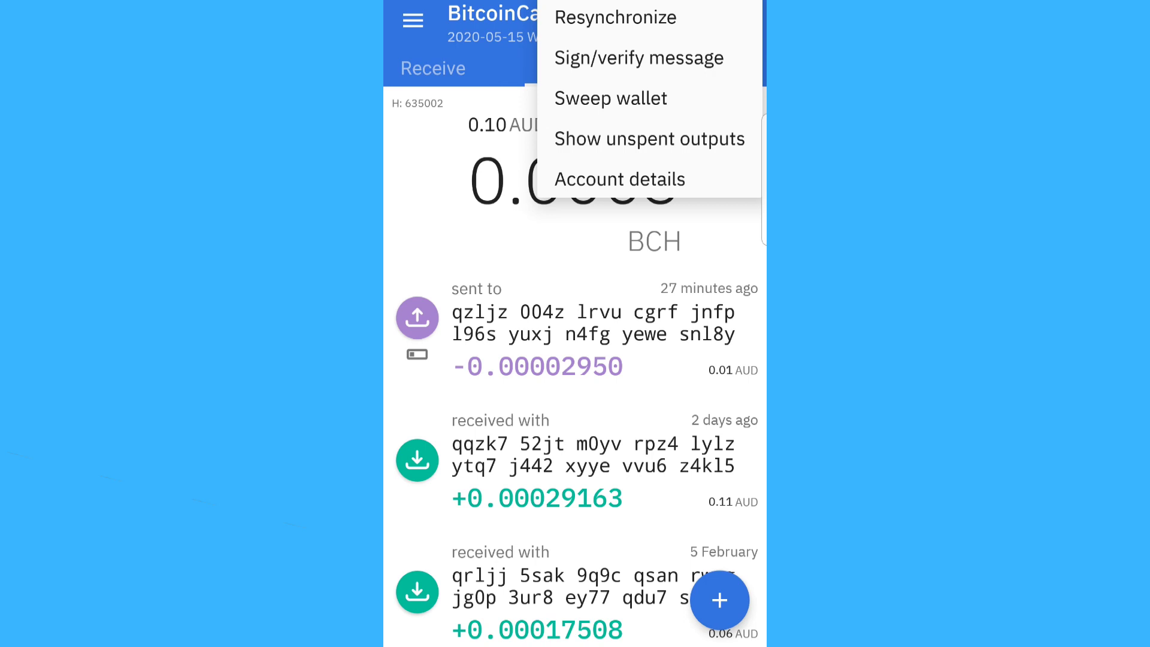
click(610, 98)
click(603, 375)
click(617, 419)
click(721, 465)
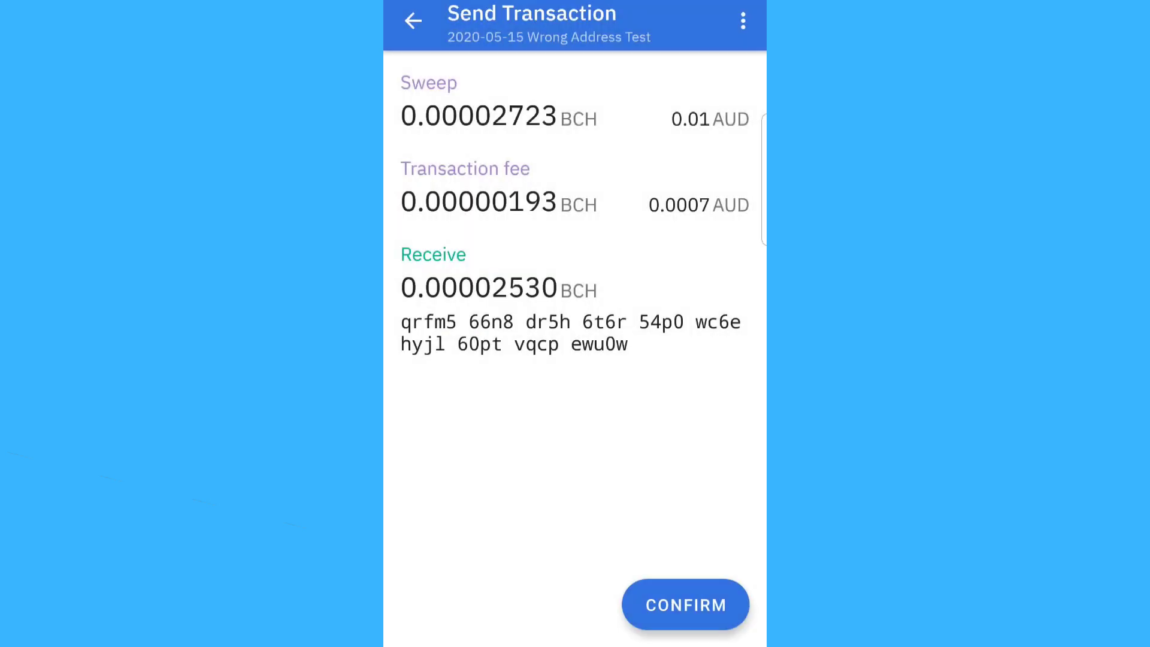
click(686, 605)
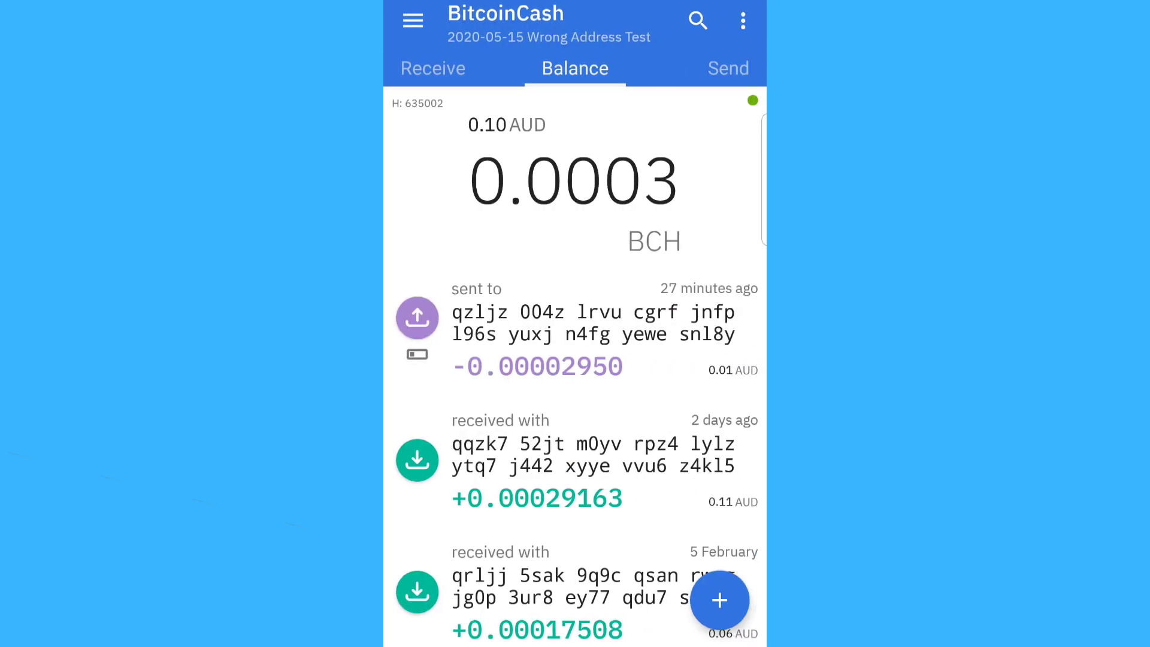